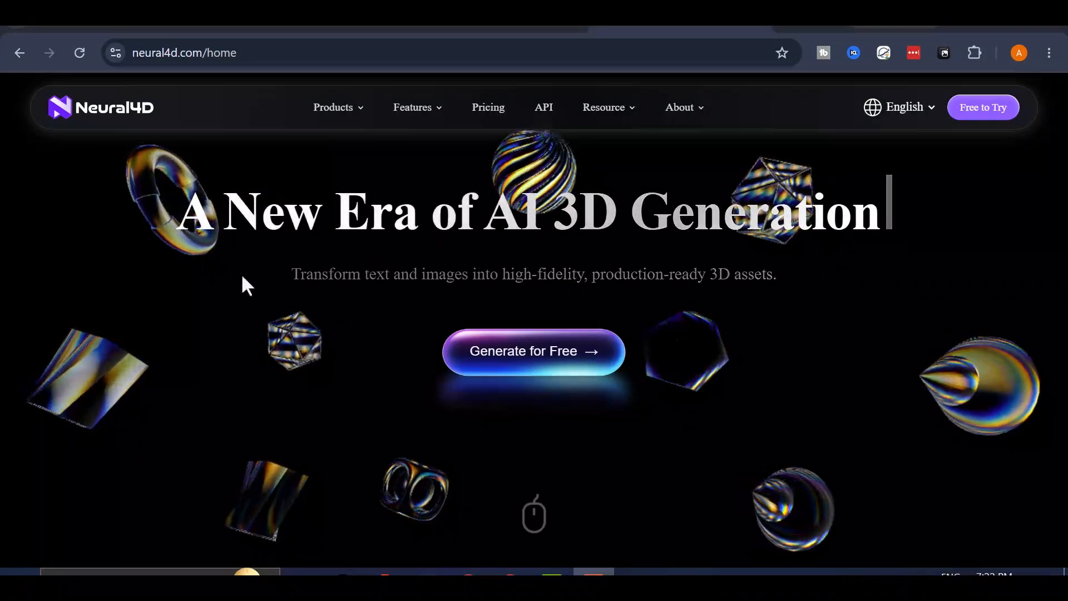
# Step: Look through the Neural4D home page, including the feature, industry, statistics, Asset Hub, article and testimonial sections
pyautogui.scroll(-10, 719, 266)
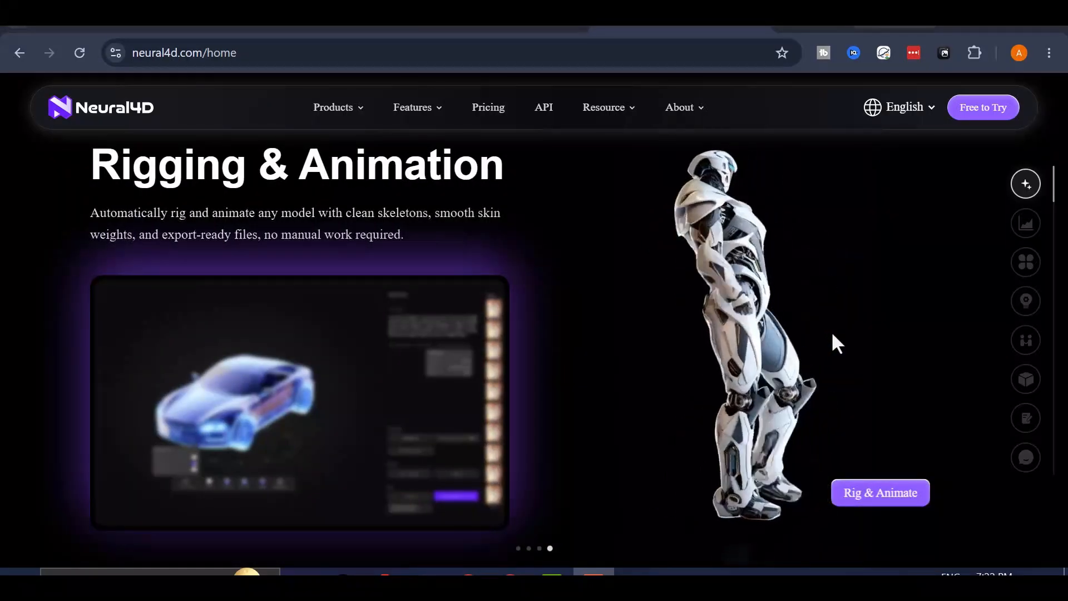
pyautogui.scroll(-3, 832, 334)
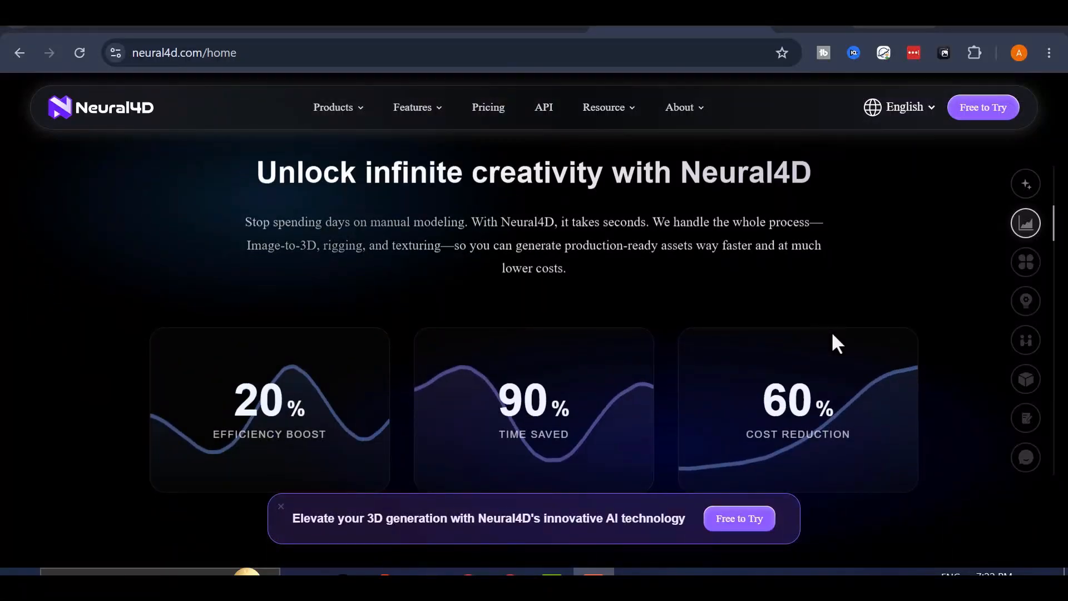
pyautogui.scroll(-3, 831, 332)
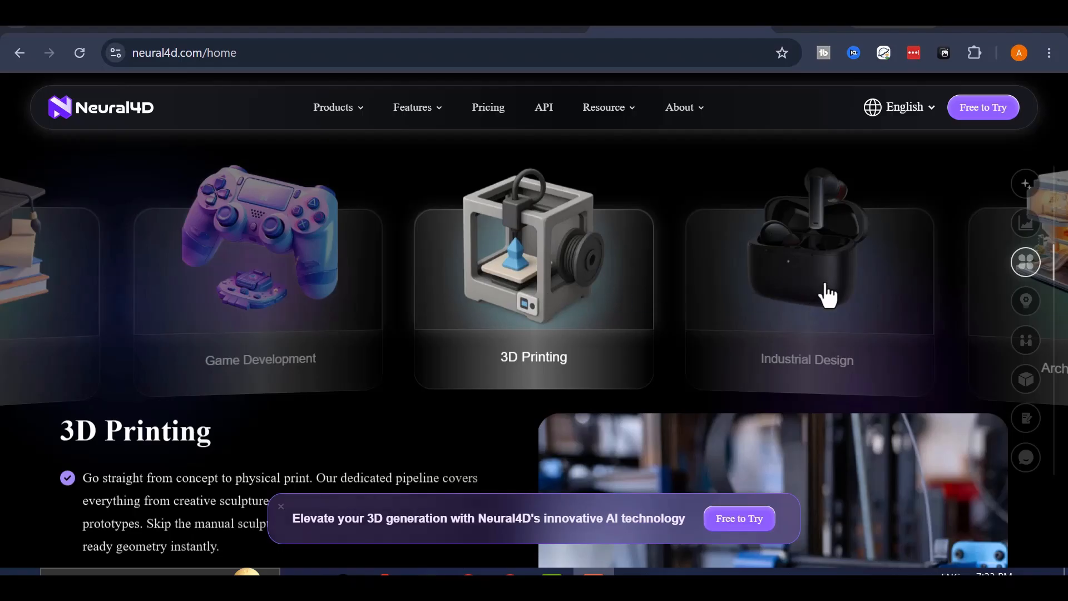
pyautogui.scroll(-3, 710, 315)
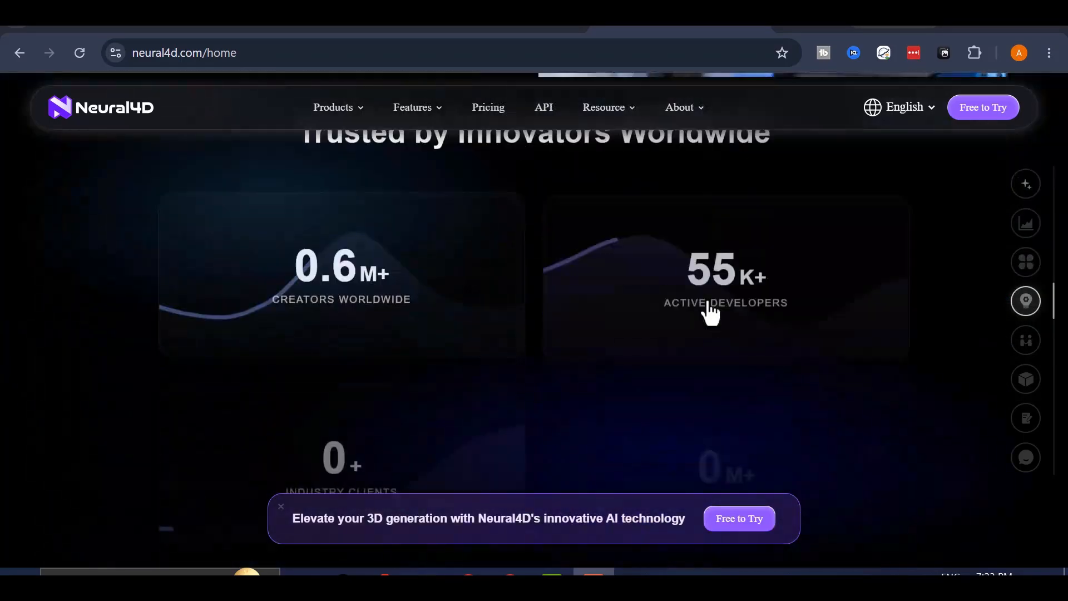
pyautogui.scroll(-3, 710, 314)
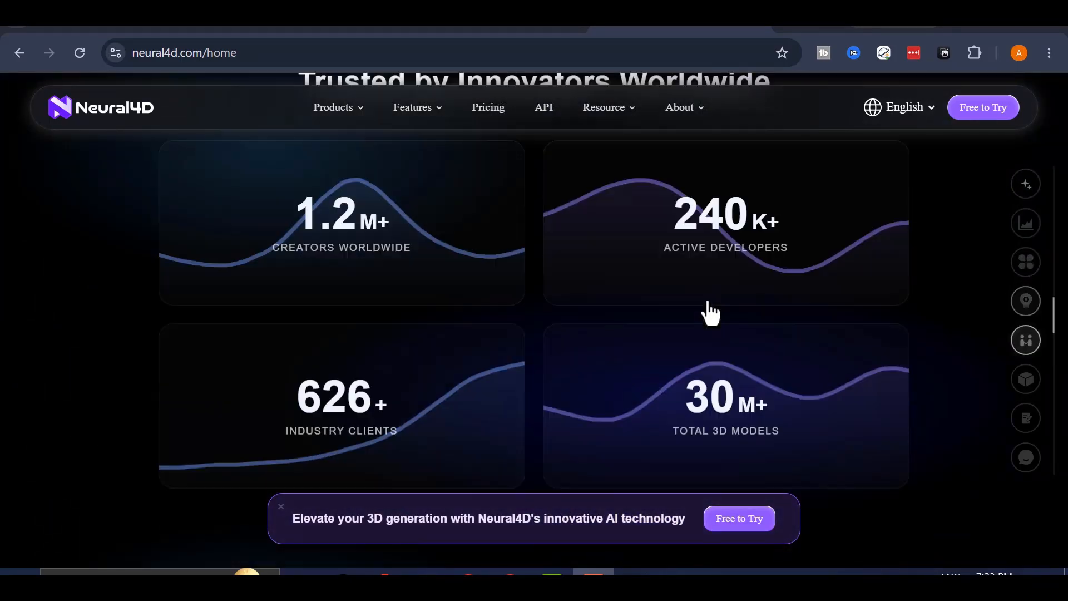
pyautogui.scroll(-15, 710, 315)
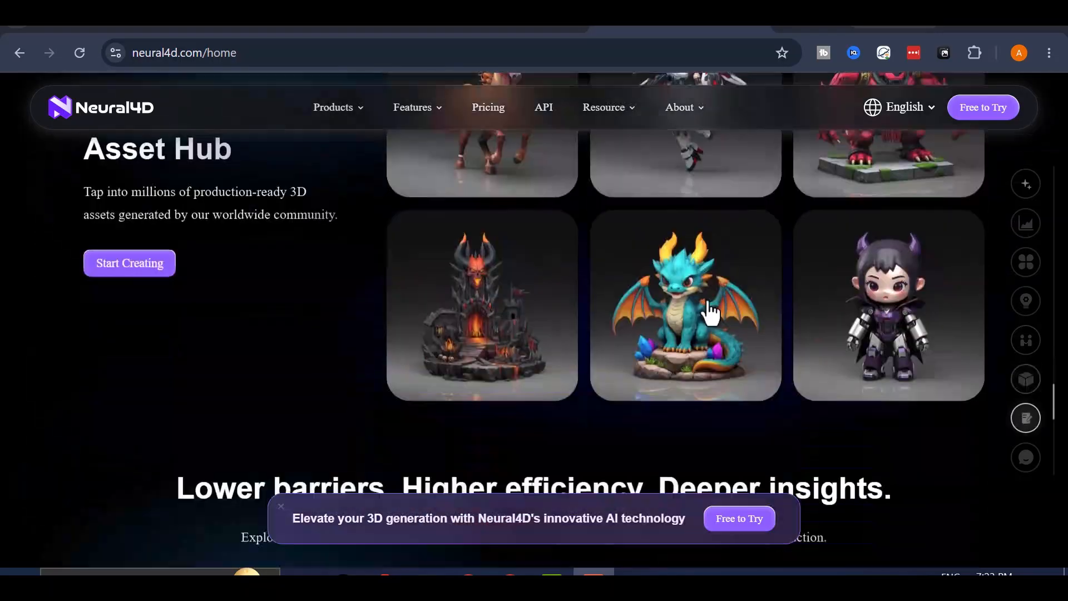
pyautogui.scroll(5, 712, 314)
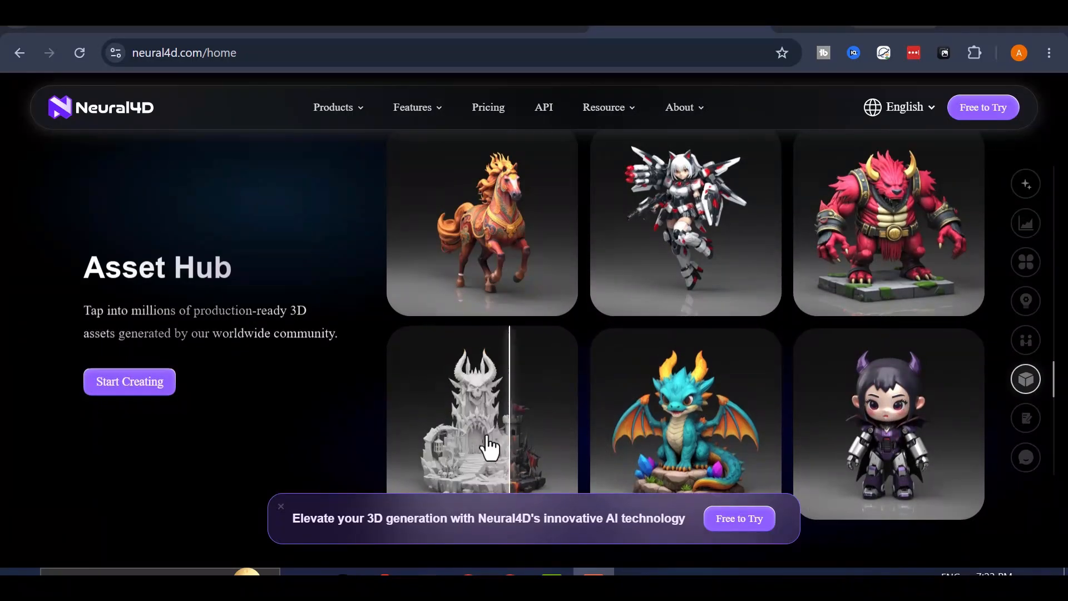
pyautogui.scroll(-8, 437, 453)
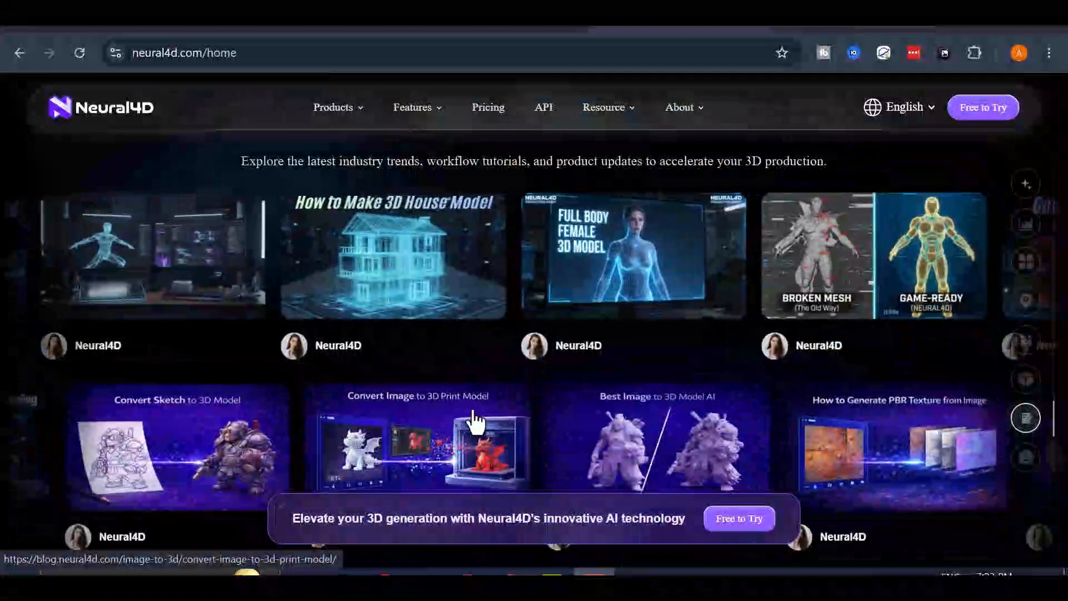
pyautogui.scroll(-8, 628, 400)
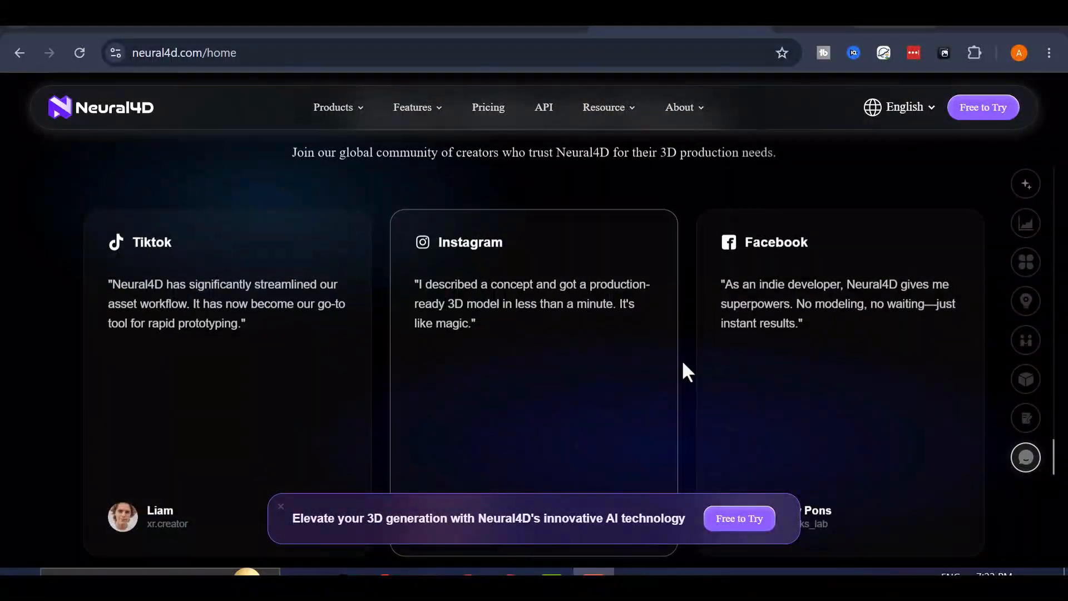
pyautogui.scroll(8, 685, 370)
pyautogui.scroll(10, 698, 337)
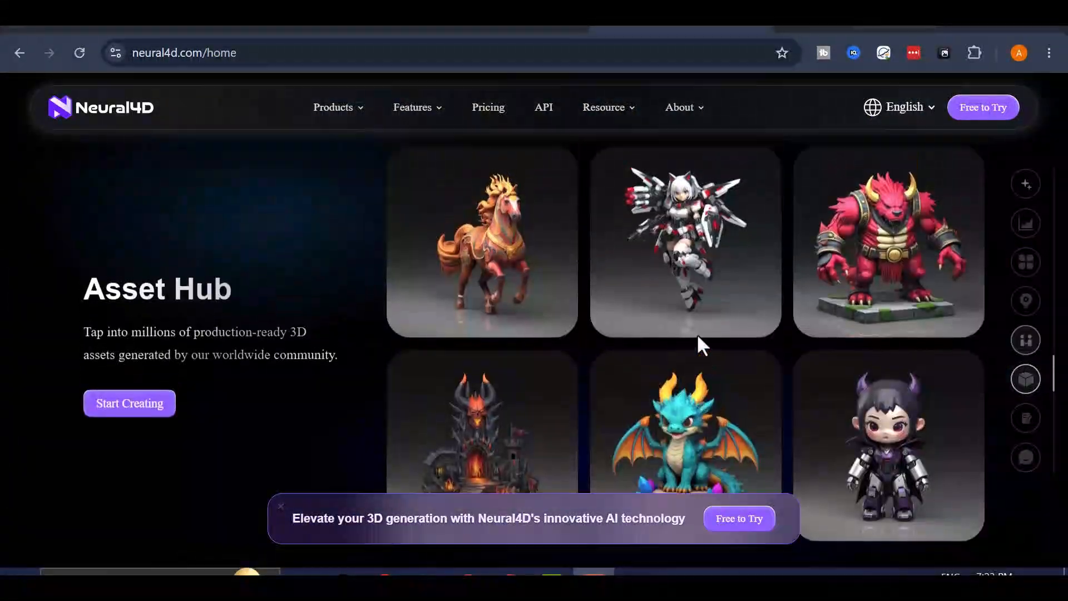
pyautogui.scroll(15, 697, 339)
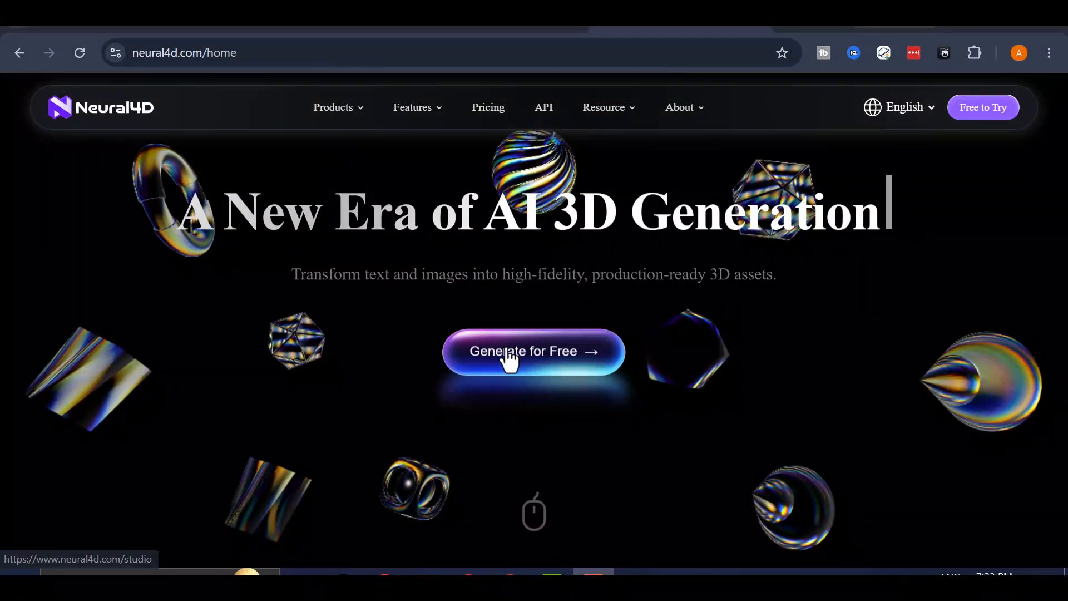
# Step: Open the Neural4D studio and browse the community creations in the Discover gallery
pyautogui.click(555, 368)
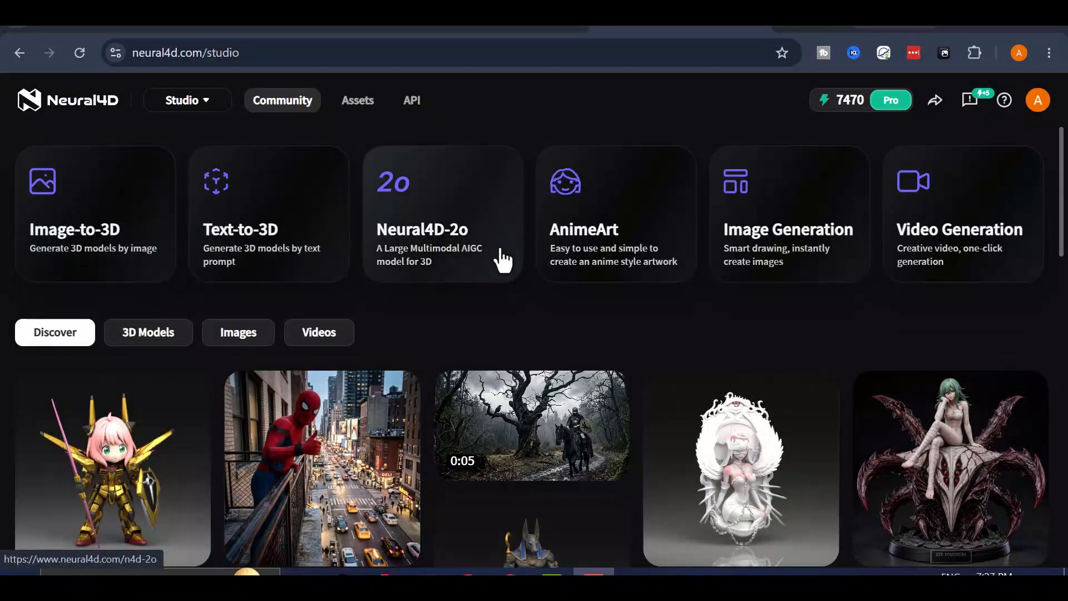
pyautogui.scroll(-4, 834, 273)
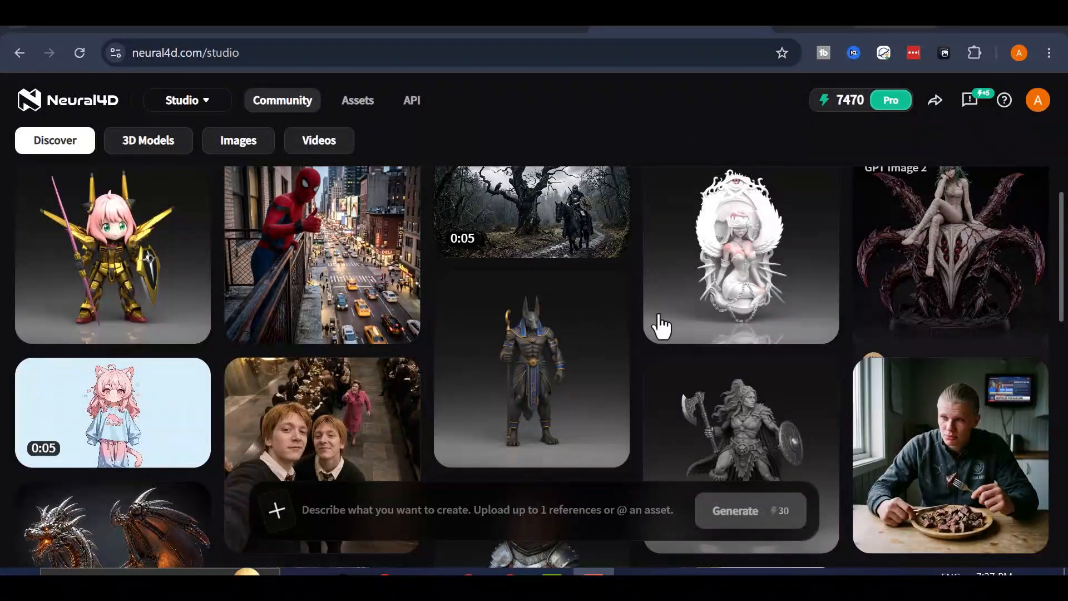
pyautogui.scroll(-5, 334, 410)
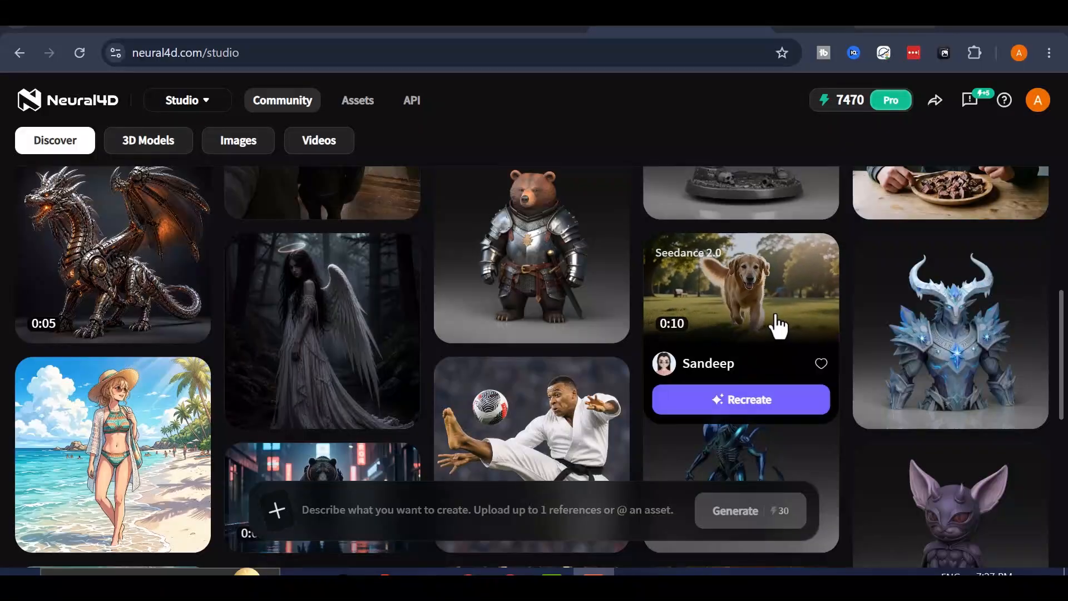
pyautogui.scroll(-4, 445, 406)
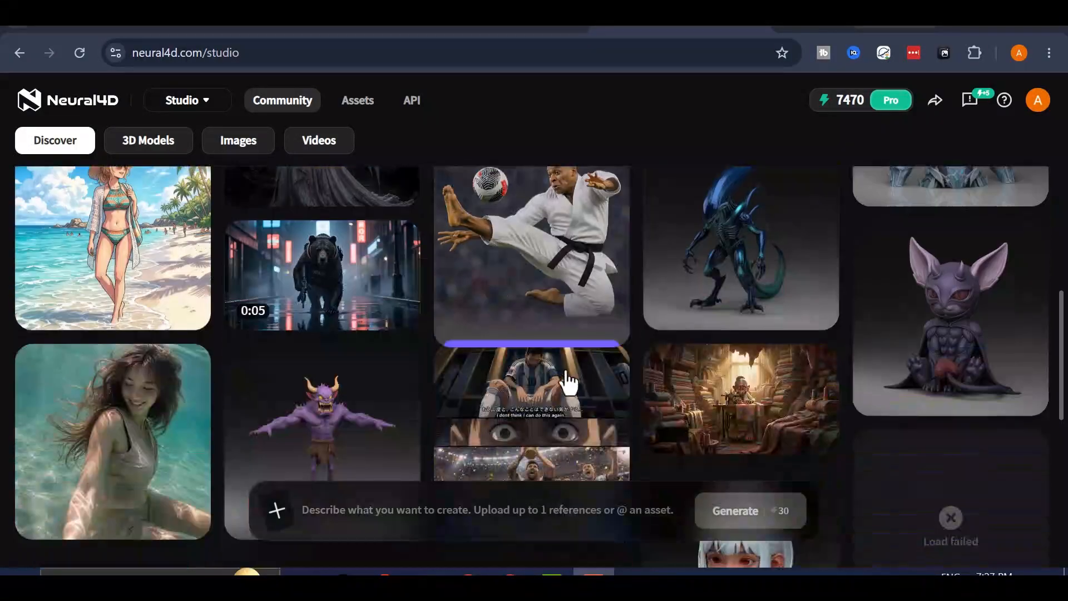
# Step: Open Text-to-3D, enter the model prompt "a fluffy Labubu toy", and try the random sample prompts
pyautogui.scroll(12, 876, 373)
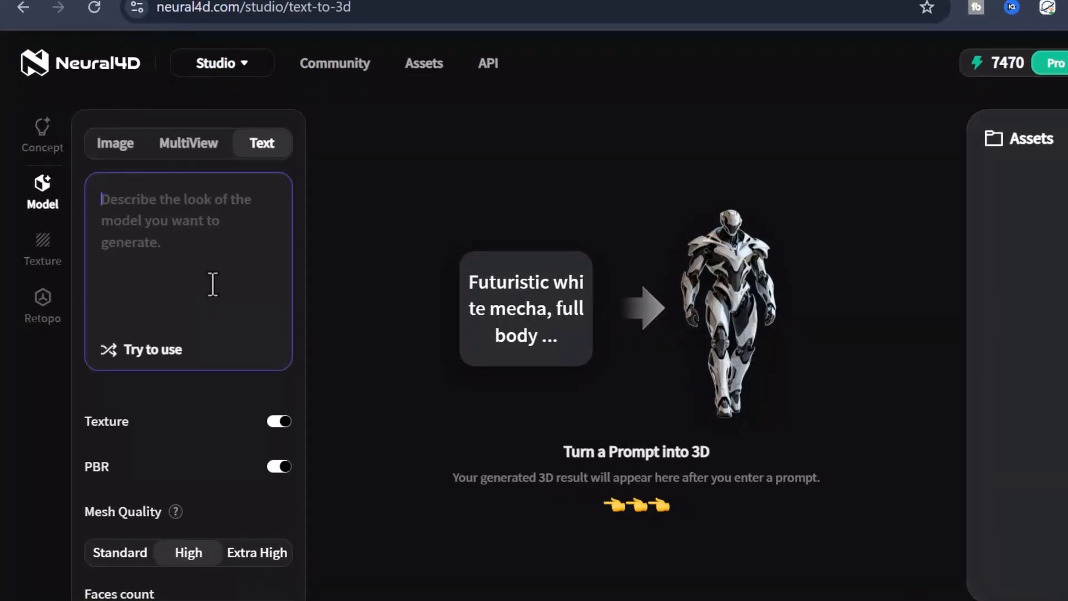
pyautogui.click(552, 159)
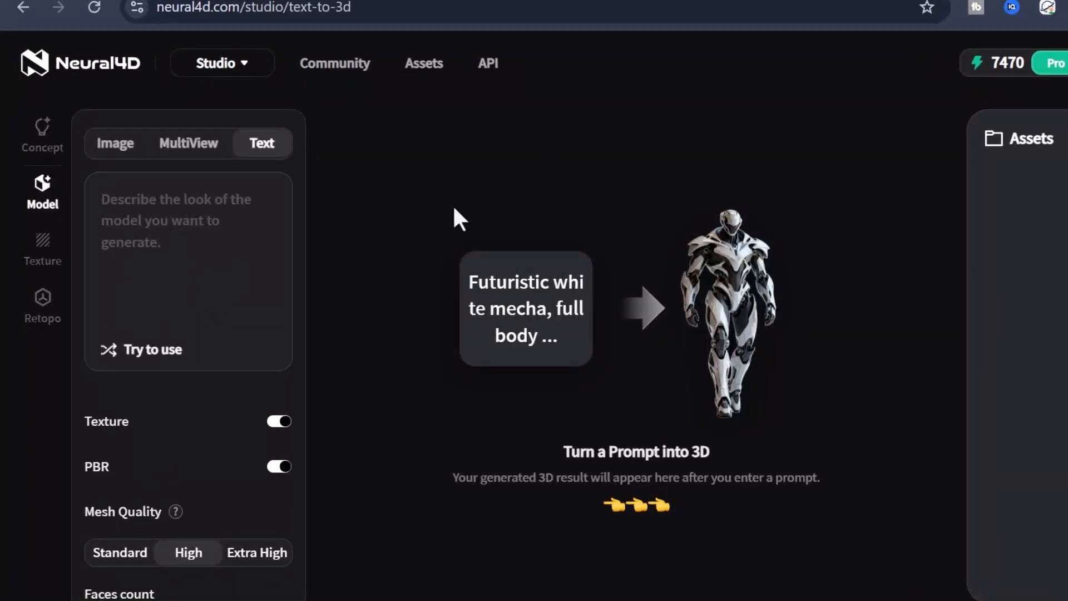
pyautogui.rightClick(165, 254)
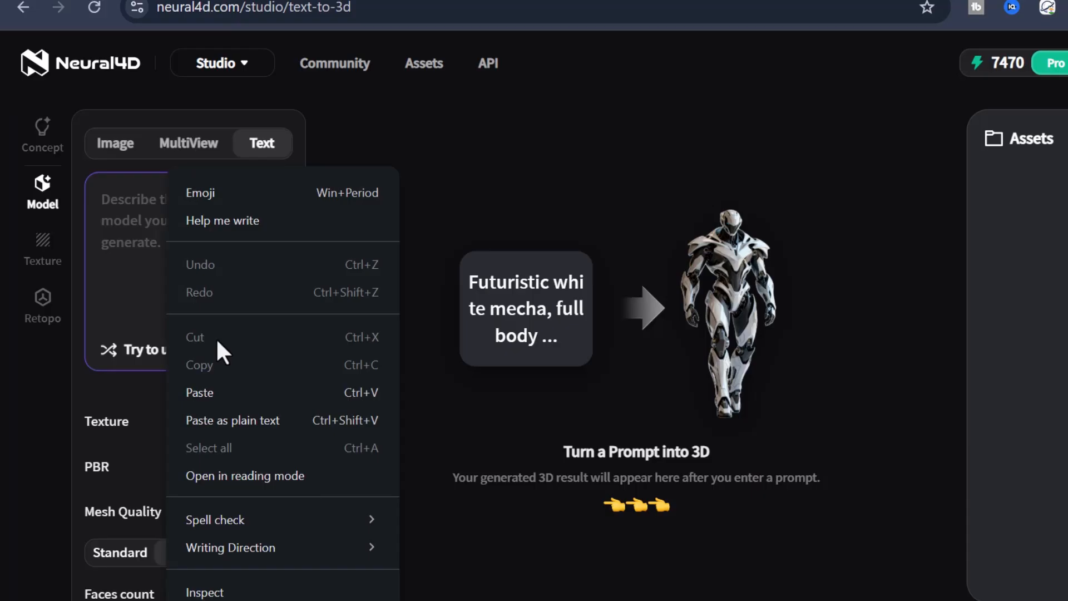
pyautogui.click(218, 396)
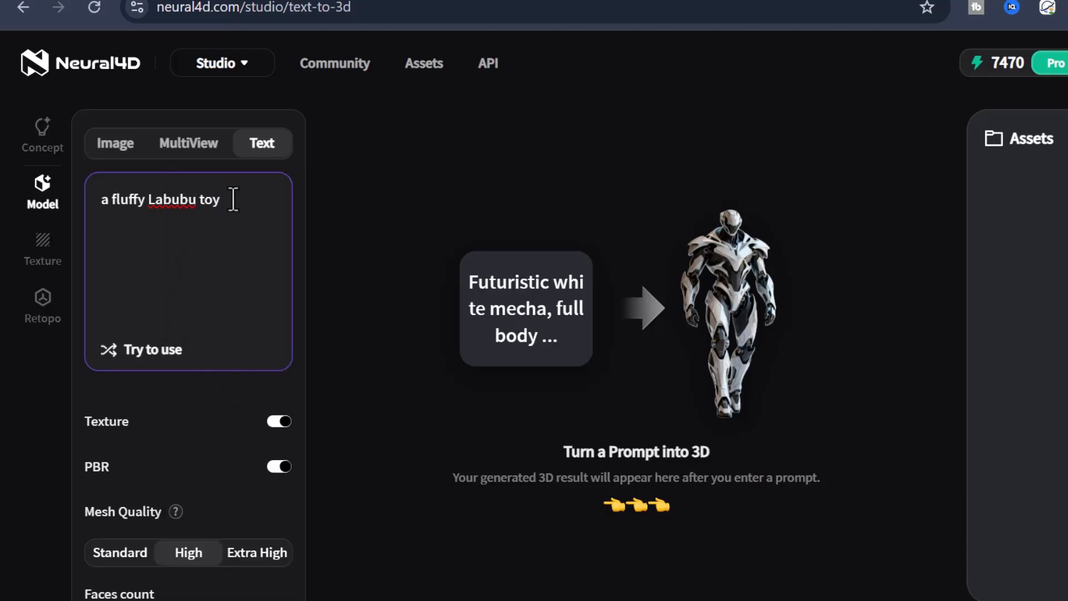
pyautogui.moveTo(91, 198); pyautogui.dragTo(93, 199)
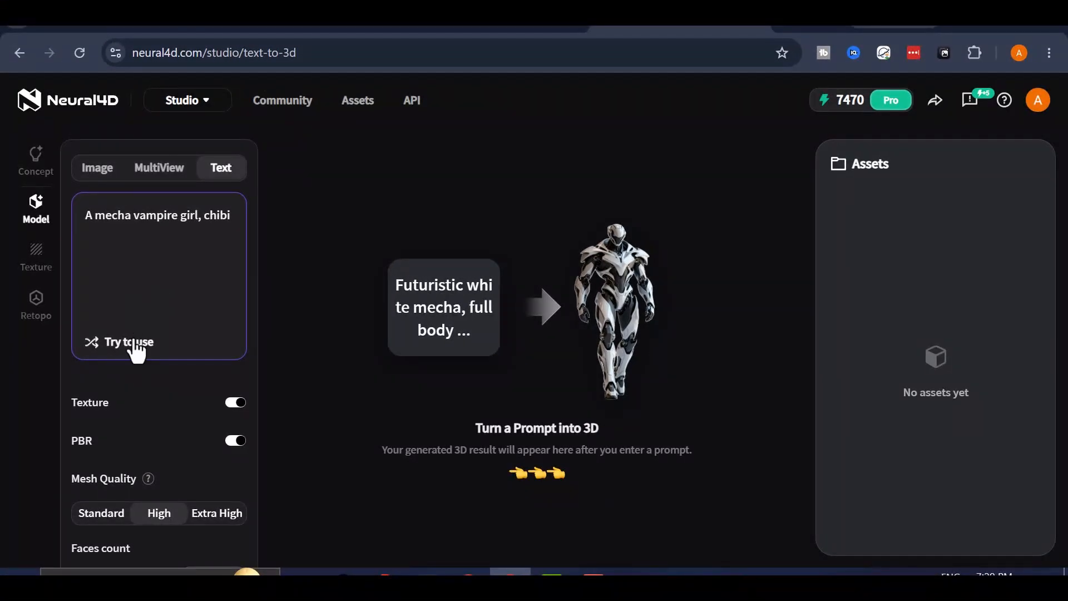
pyautogui.click(126, 342)
# Step: Set the mesh quality to High and generate a single 3D model from the "a fluffy Labubu toy" prompt
pyautogui.scroll(-2, 111, 286)
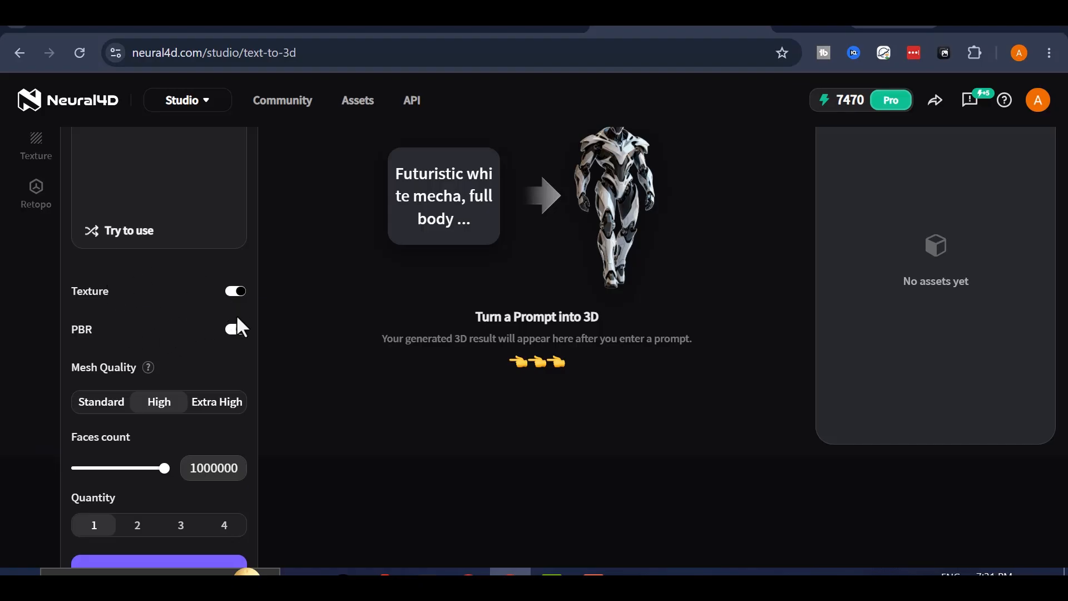
pyautogui.scroll(-1, 166, 322)
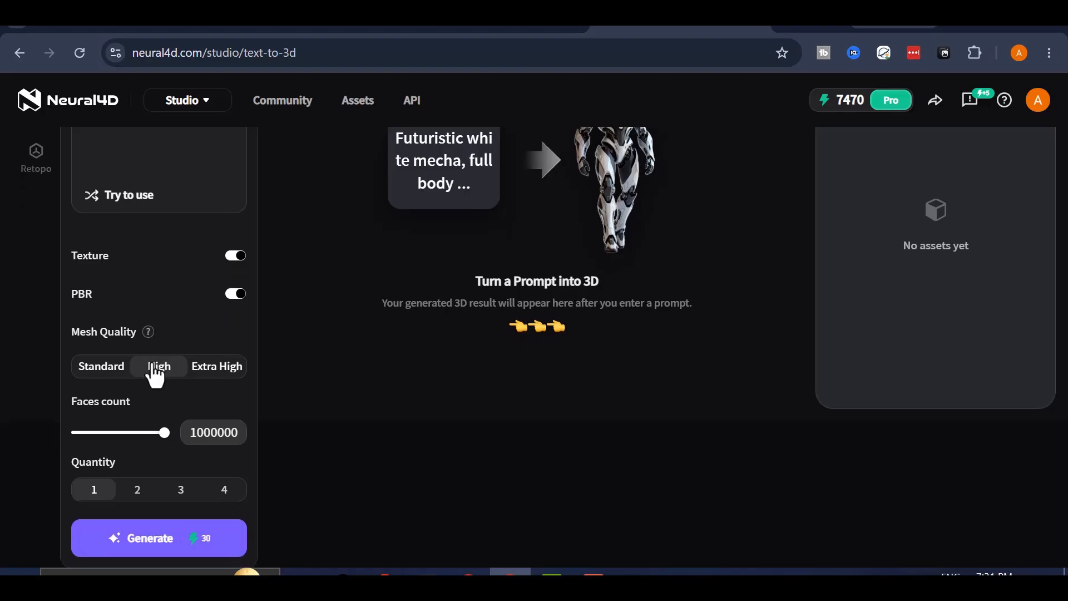
pyautogui.click(116, 379)
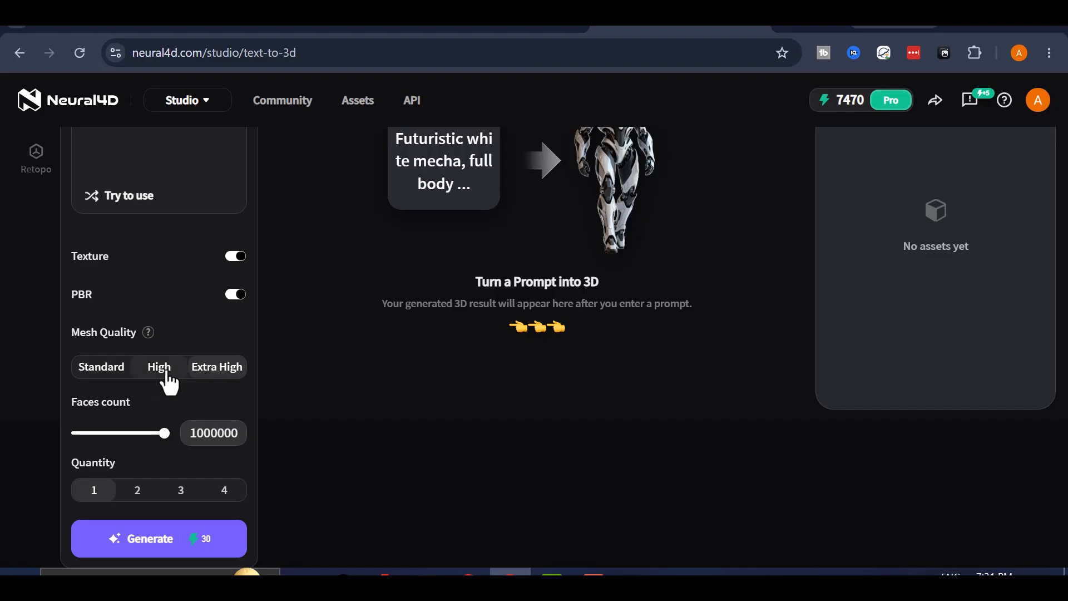
pyautogui.moveTo(143, 333)
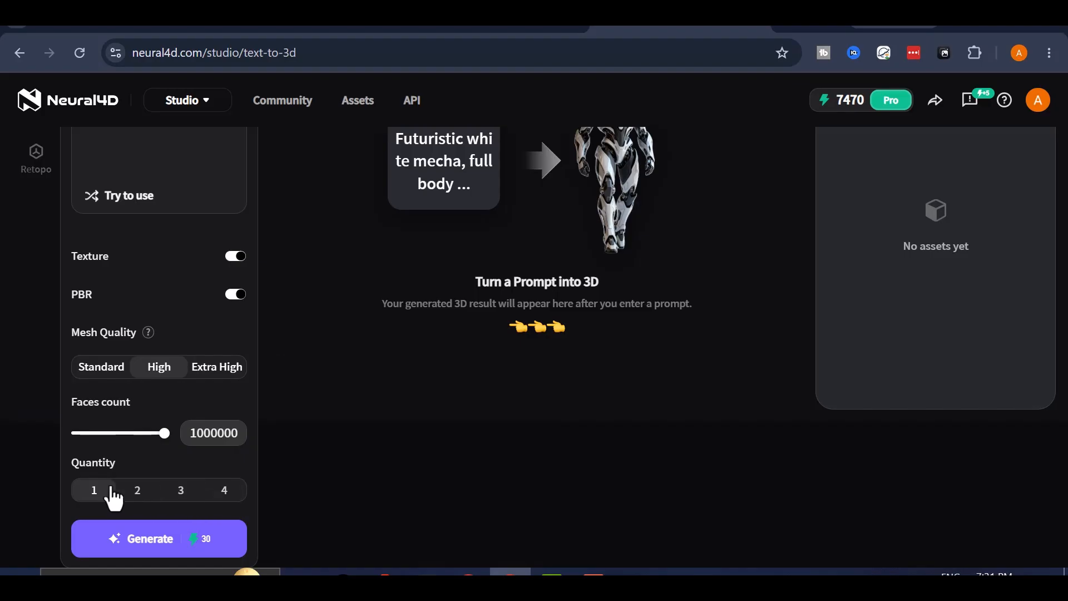
pyautogui.scroll(3, 119, 252)
pyautogui.scroll(-3, 112, 274)
pyautogui.scroll(2, 117, 395)
pyautogui.scroll(-2, 83, 450)
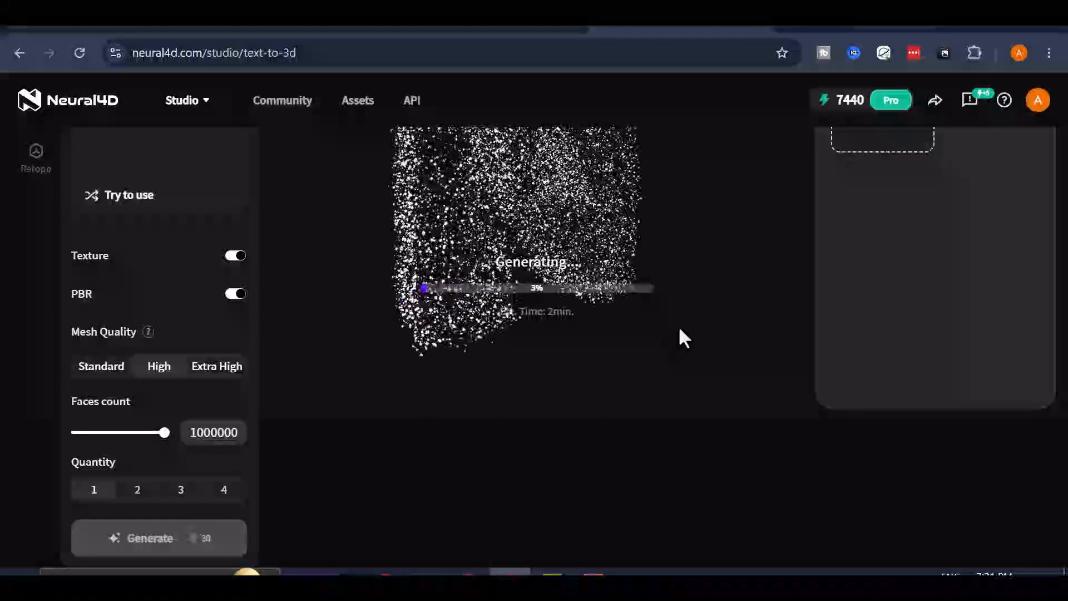
# Step: Examine the generated Labubu toy from the front, back and sides, and check its face and fur details up close
pyautogui.scroll(3, 82, 299)
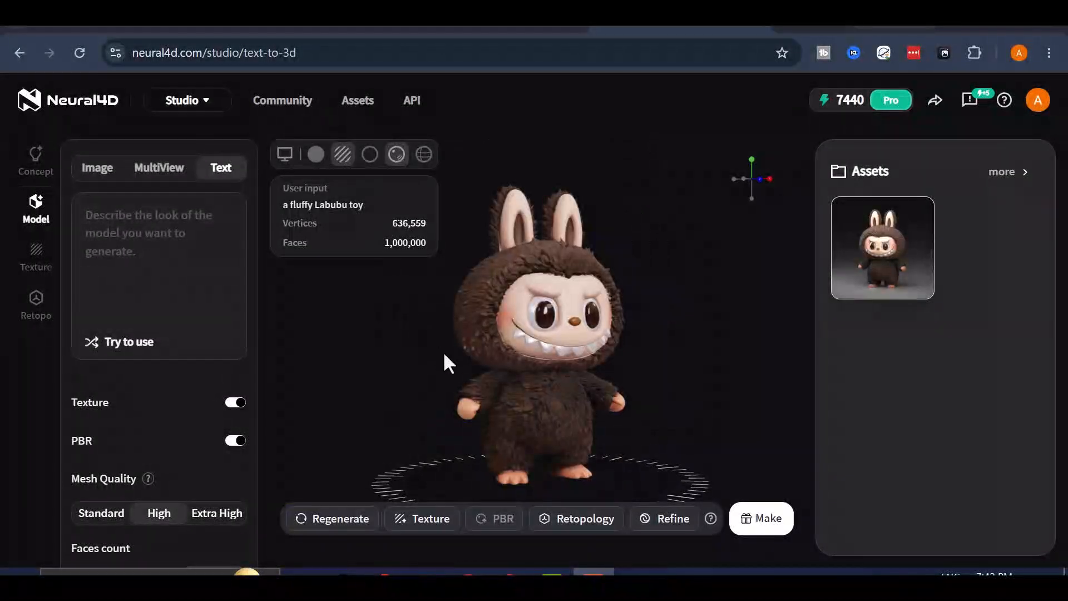
pyautogui.moveTo(507, 371); pyautogui.dragTo(694, 369)
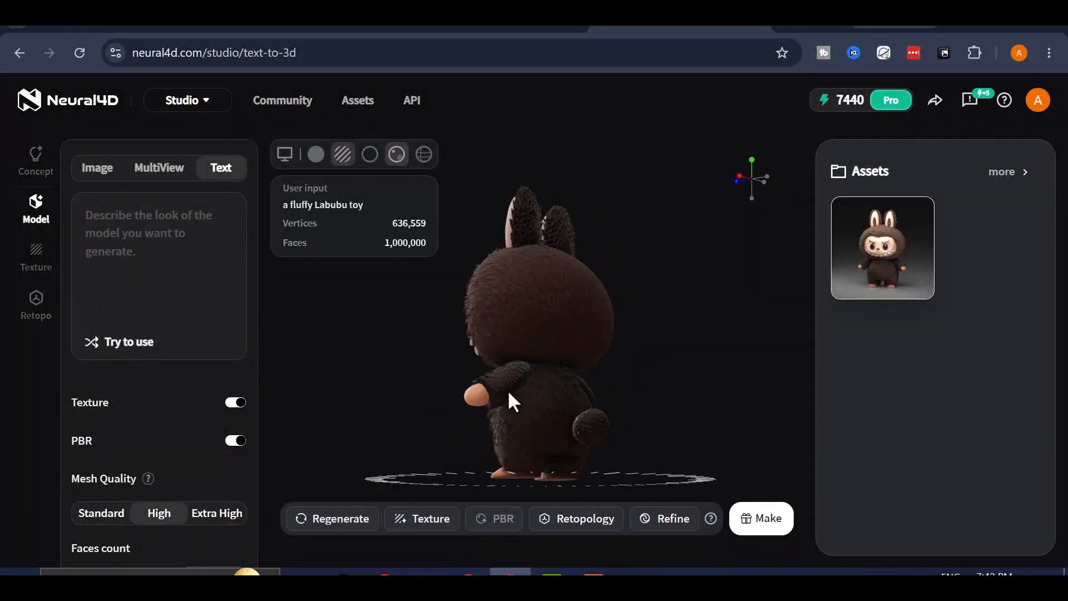
pyautogui.moveTo(510, 401)
pyautogui.mouseDown()
pyautogui.moveTo(692, 394)
pyautogui.moveTo(555, 395)
pyautogui.moveTo(516, 414)
pyautogui.mouseUp()
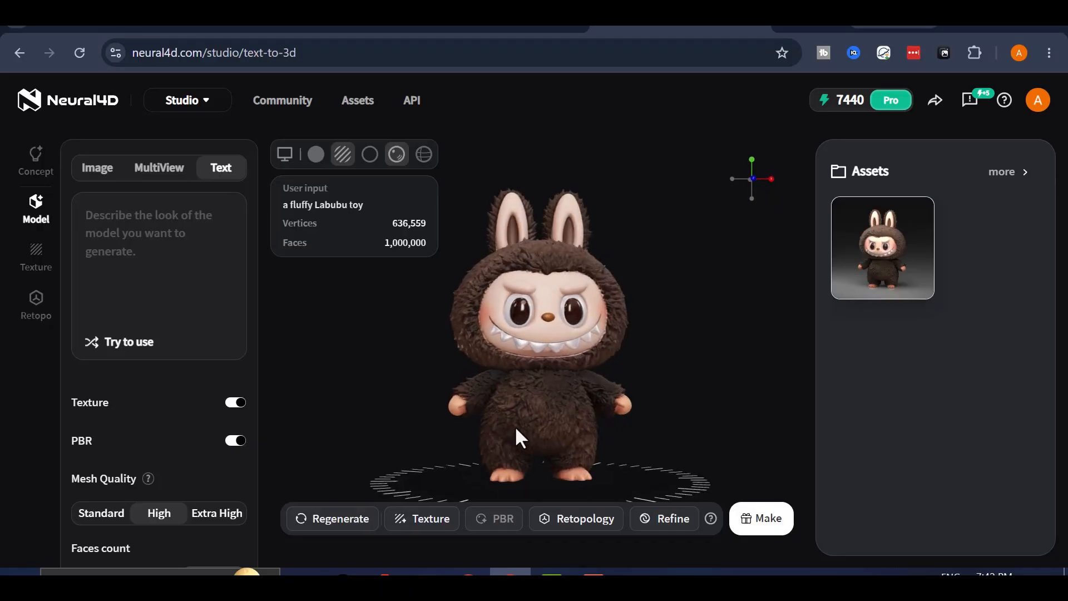
pyautogui.moveTo(525, 353); pyautogui.dragTo(460, 383)
pyautogui.scroll(5, 527, 381)
pyautogui.scroll(-5, 553, 355)
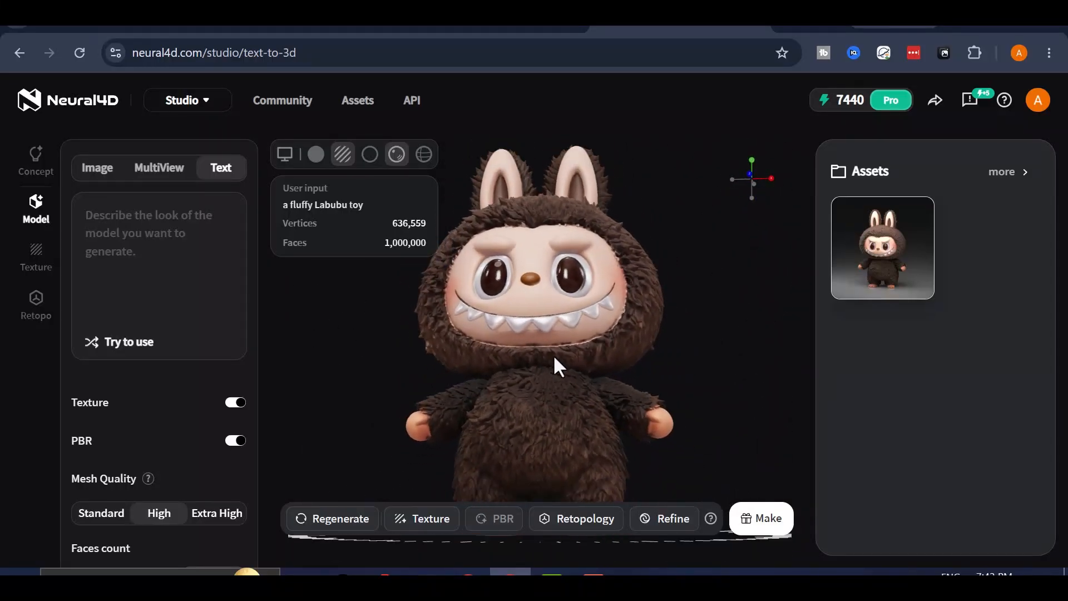
pyautogui.scroll(-3, 565, 362)
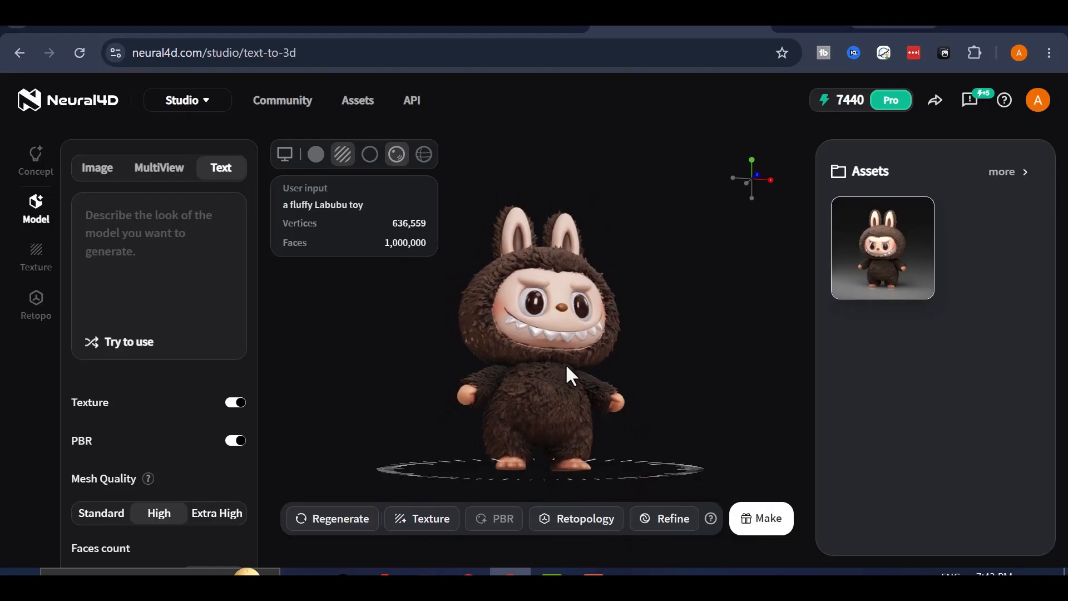
pyautogui.moveTo(565, 363); pyautogui.dragTo(550, 454)
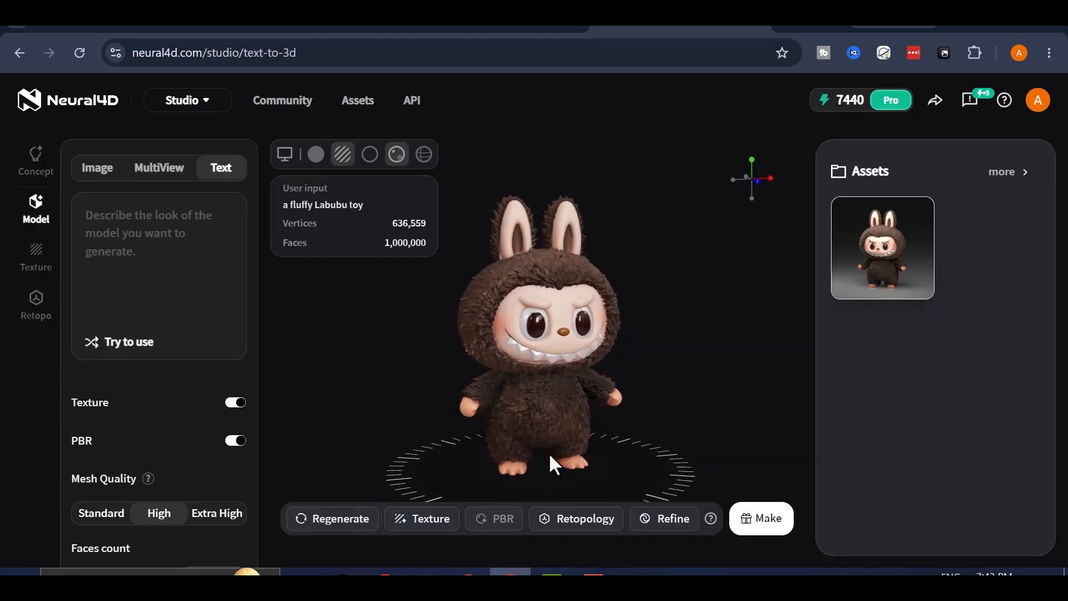
pyautogui.scroll(5, 537, 414)
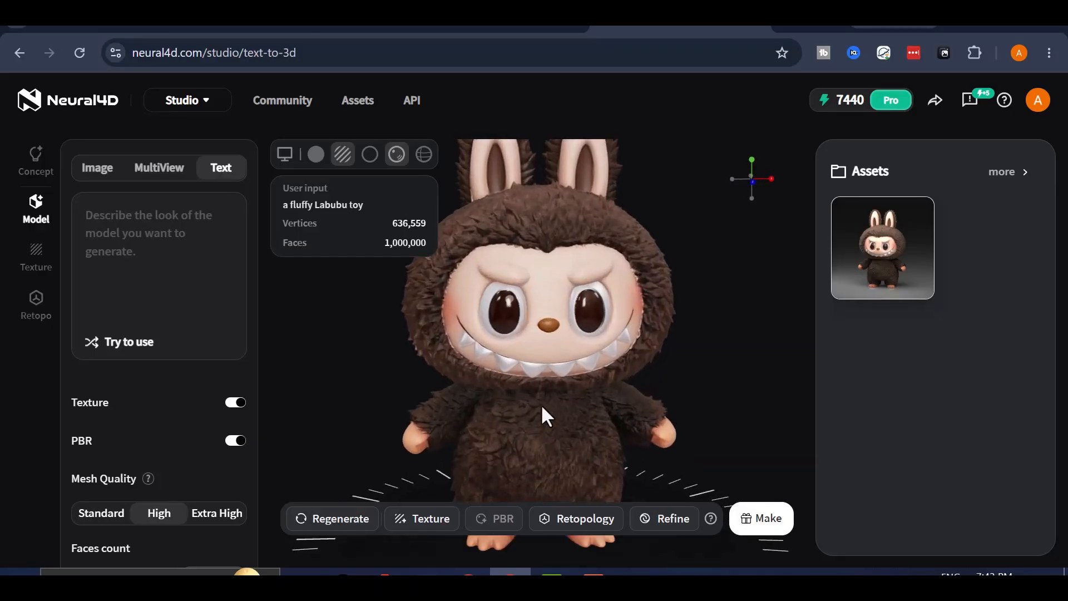
pyautogui.scroll(5, 542, 408)
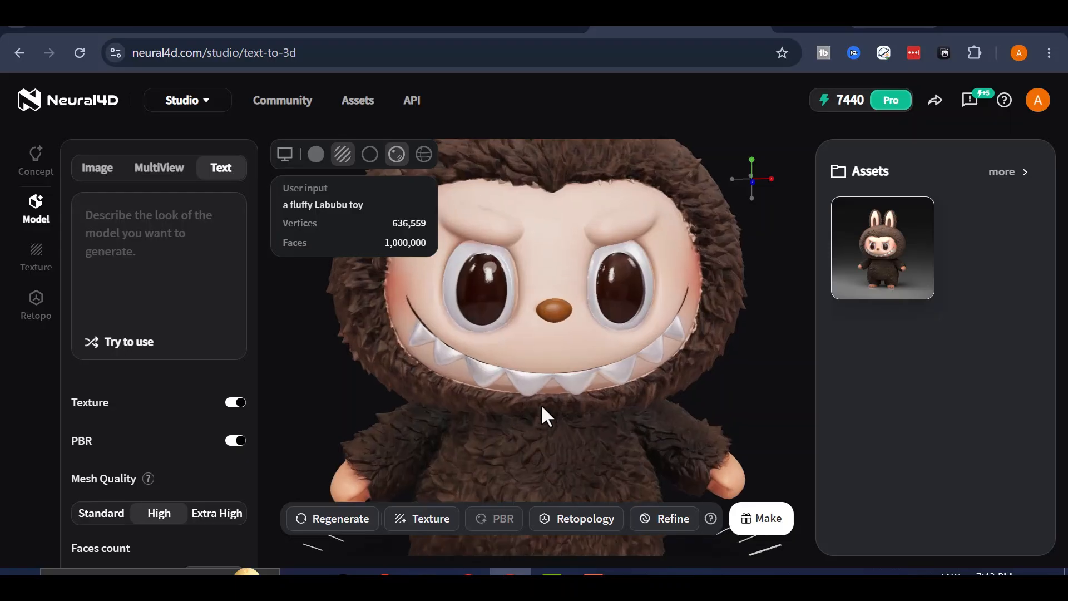
pyautogui.scroll(-5, 542, 407)
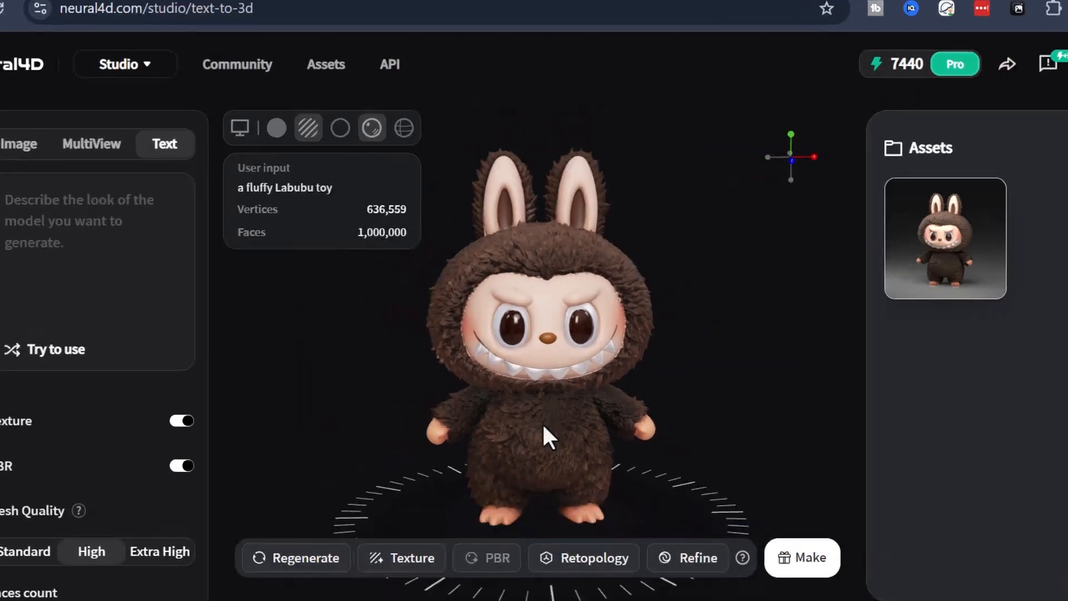
pyautogui.moveTo(542, 423)
pyautogui.mouseDown()
pyautogui.moveTo(583, 455)
pyautogui.moveTo(529, 452)
pyautogui.moveTo(542, 447)
pyautogui.mouseUp()
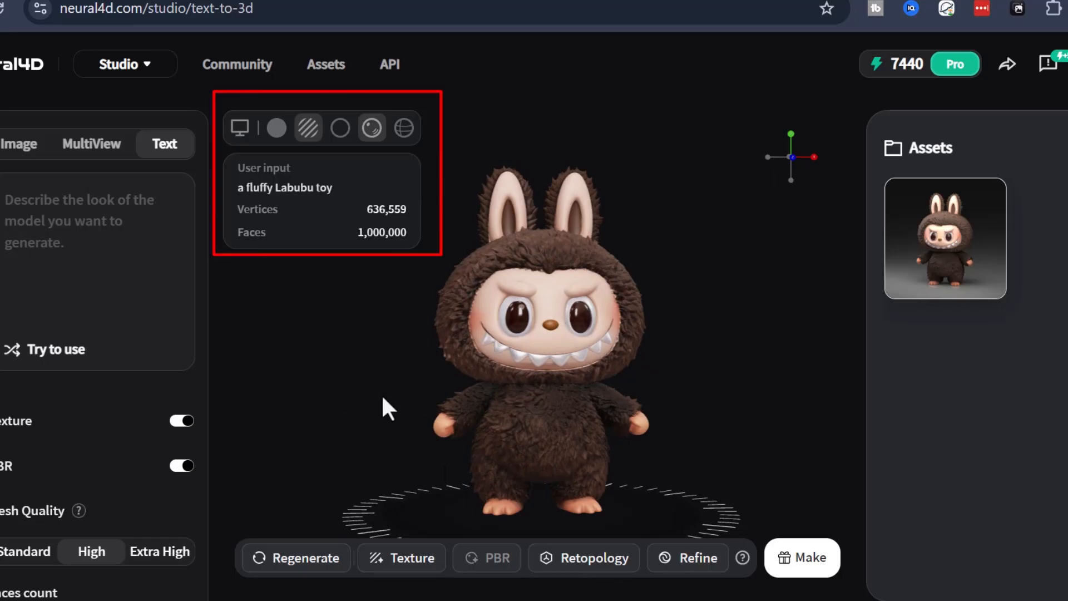
# Step: Compare the Labubu toy with its PBR material display turned off and back on, viewed from the front
pyautogui.click(370, 128)
pyautogui.moveTo(550, 335)
pyautogui.mouseDown()
pyautogui.moveTo(602, 350)
pyautogui.moveTo(549, 338)
pyautogui.mouseUp()
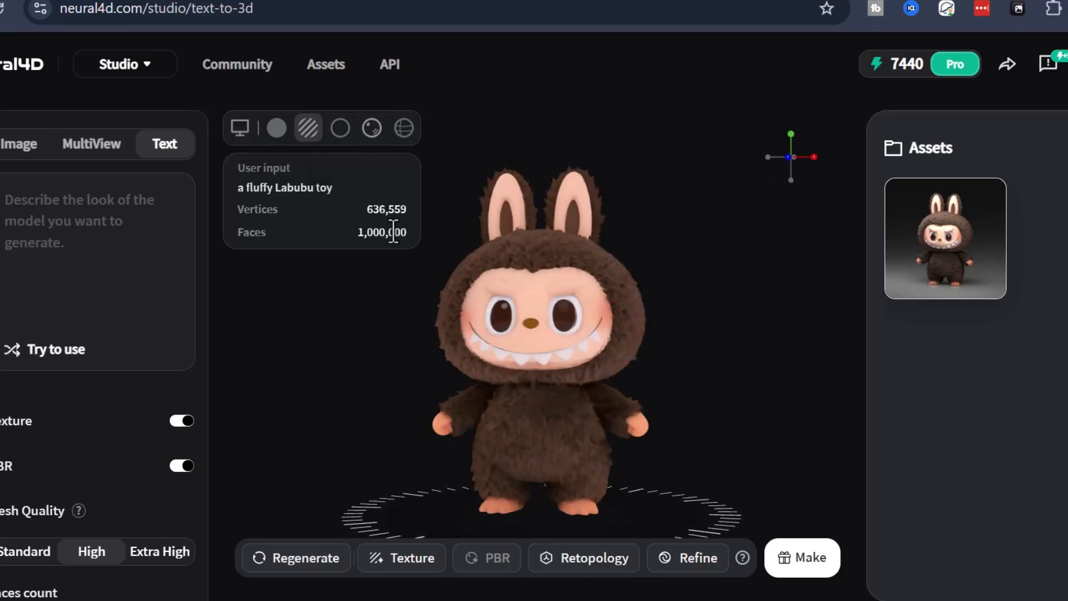
pyautogui.click(369, 132)
pyautogui.moveTo(489, 318); pyautogui.dragTo(500, 314)
# Step: Preview the Labubu toy with auto rotation in the view settings, and switch the rotation back off
pyautogui.click(240, 128)
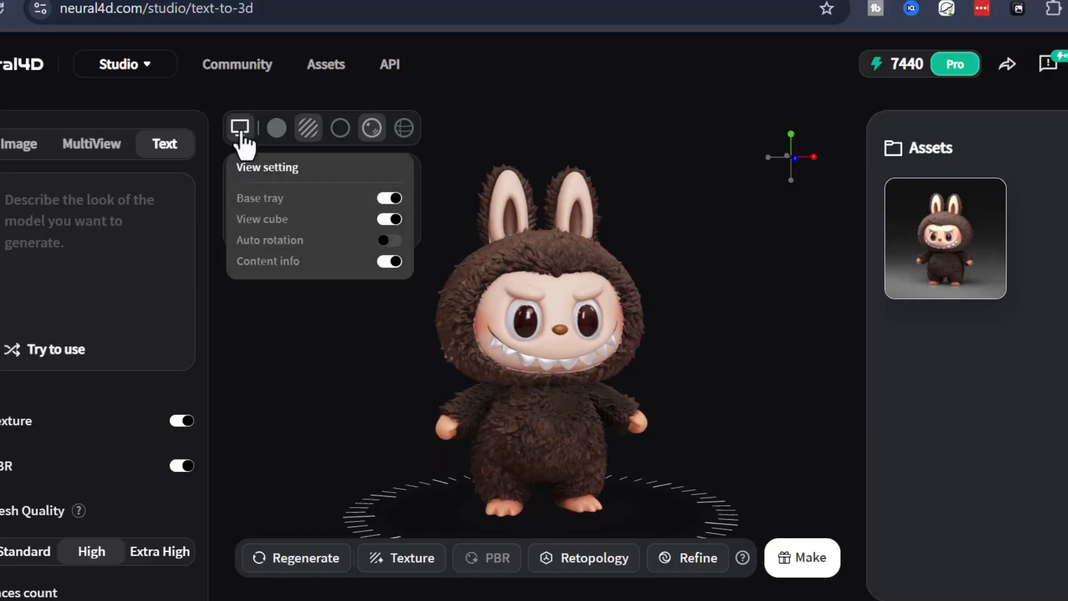
pyautogui.click(384, 240)
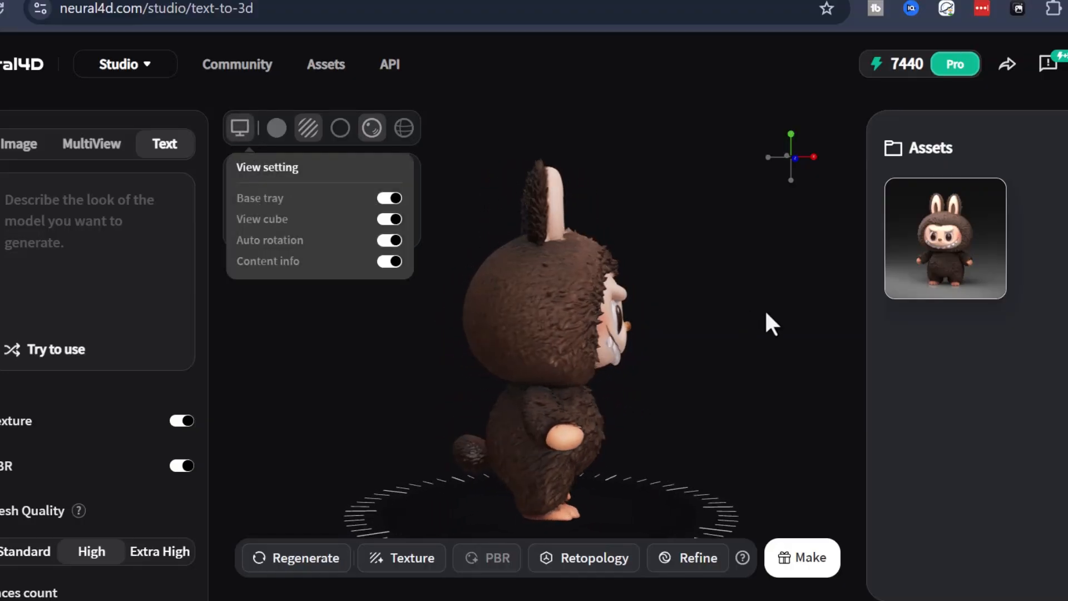
pyautogui.click(389, 241)
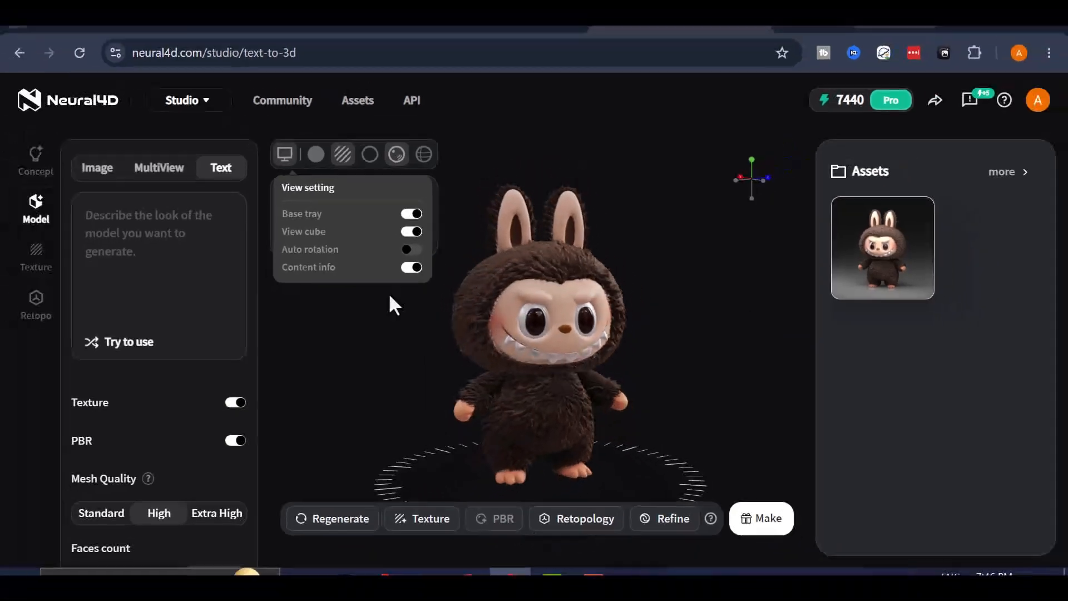
pyautogui.click(242, 134)
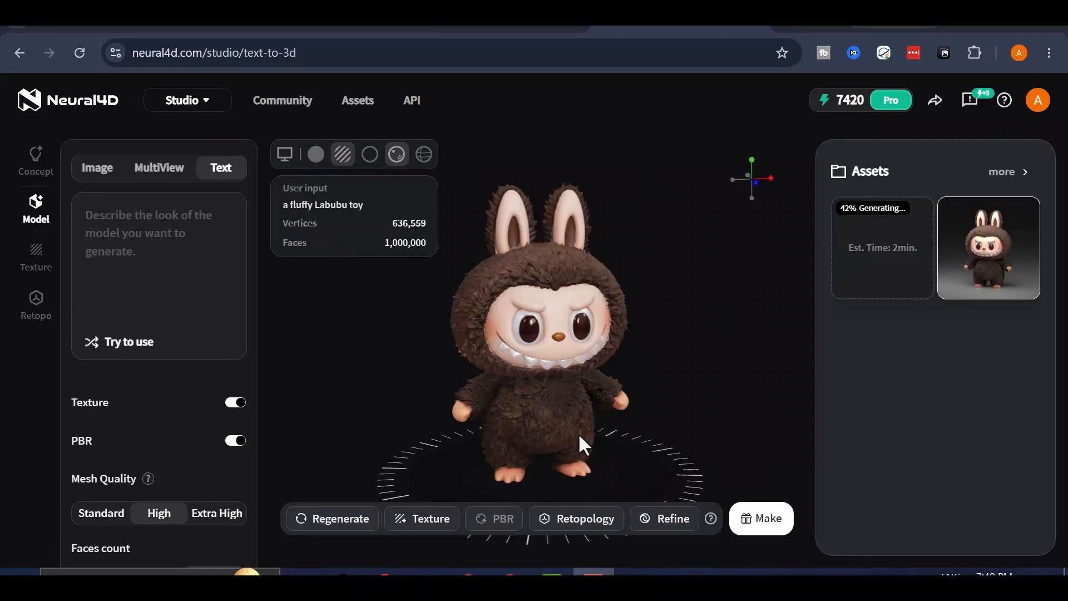
# Step: Look through the export formats and download the Labubu toy as a textured model in glb format
pyautogui.click(1004, 280)
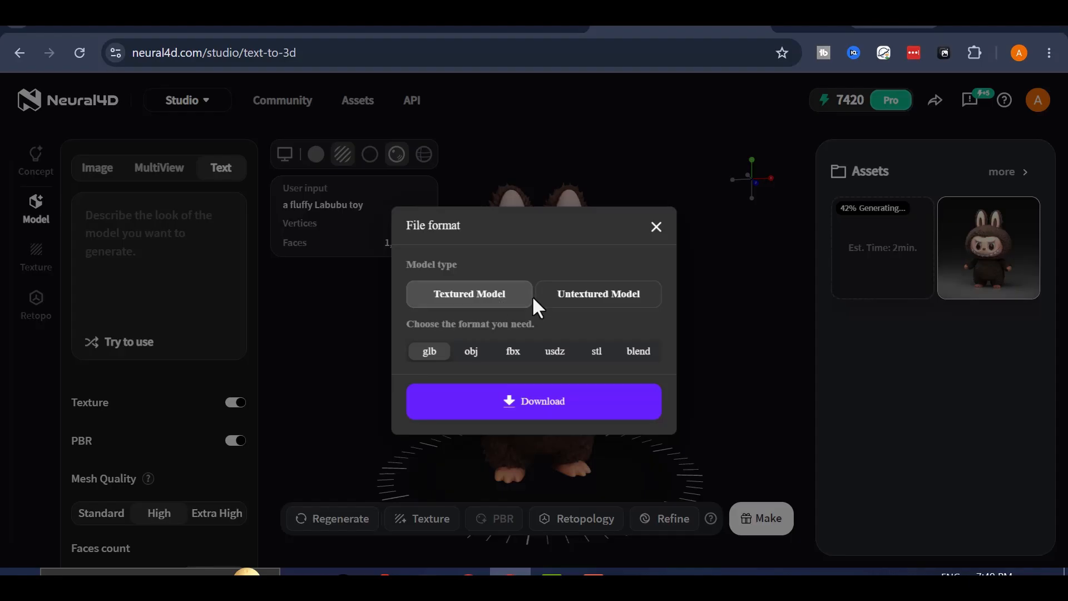
pyautogui.click(466, 354)
pyautogui.click(503, 354)
pyautogui.click(563, 354)
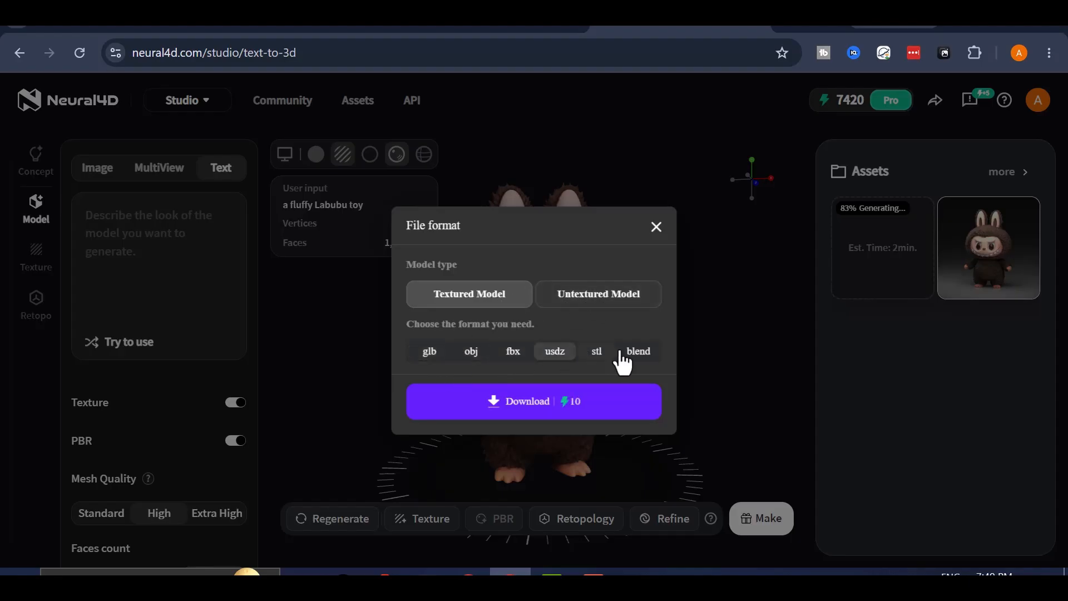
pyautogui.click(612, 354)
pyautogui.click(427, 356)
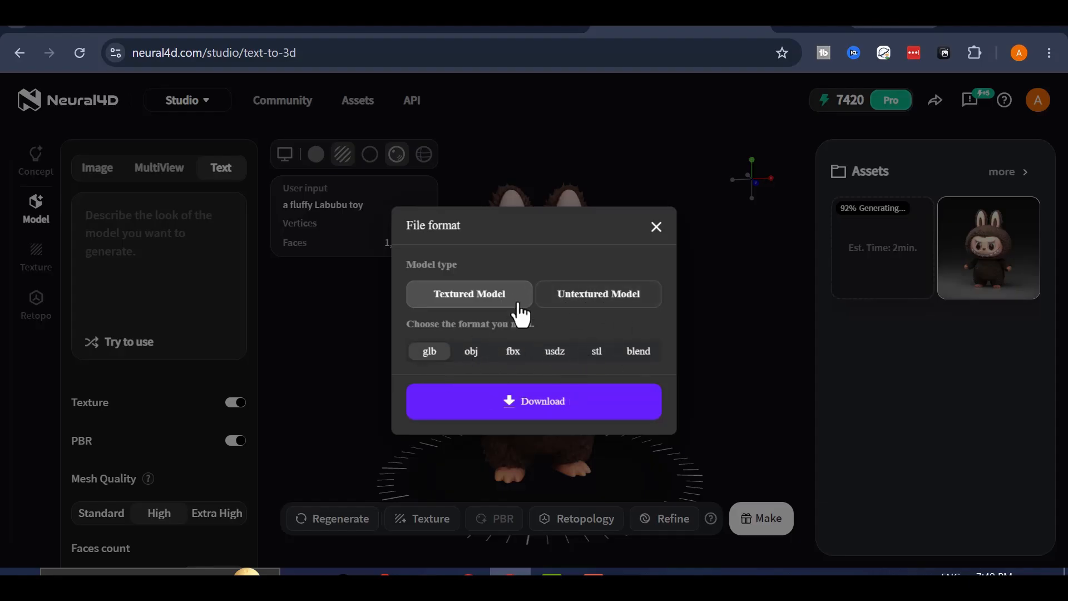
pyautogui.click(521, 401)
pyautogui.click(657, 228)
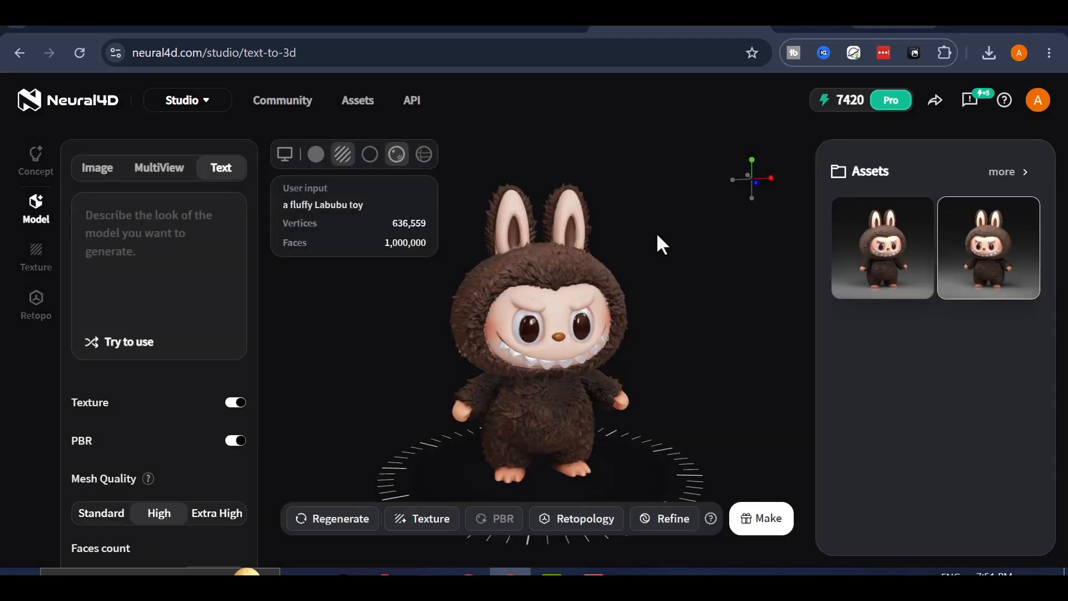
# Step: Paste and review the prompt for a futuristic brushed titanium mechanical owl with polished chrome wings, glowing blue energy lines and intricate exposed gears
pyautogui.scroll(-1, 565, 373)
pyautogui.scroll(-1, 625, 362)
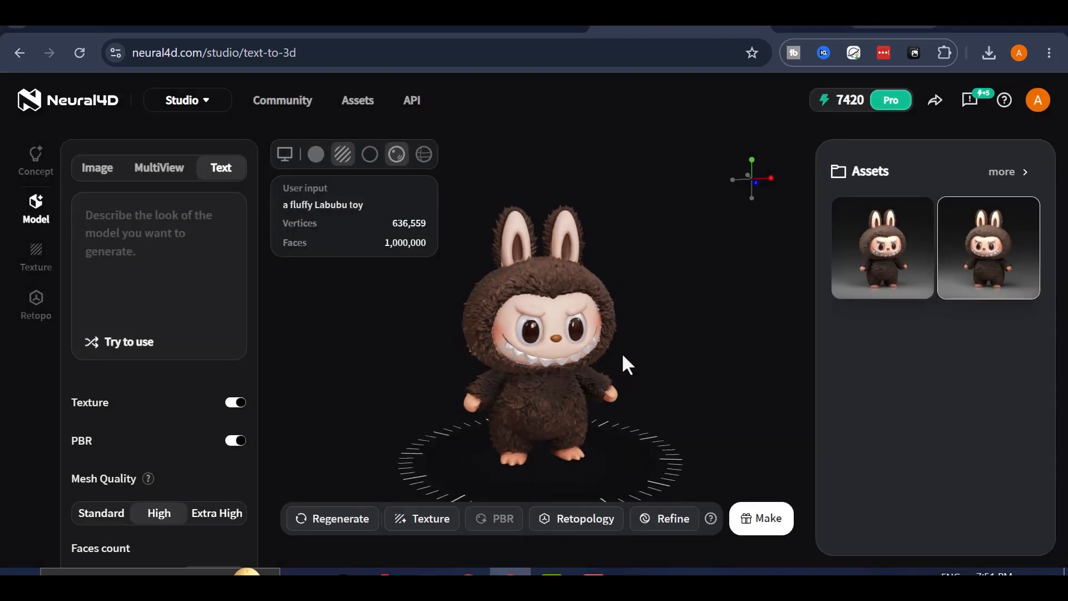
pyautogui.click(193, 235)
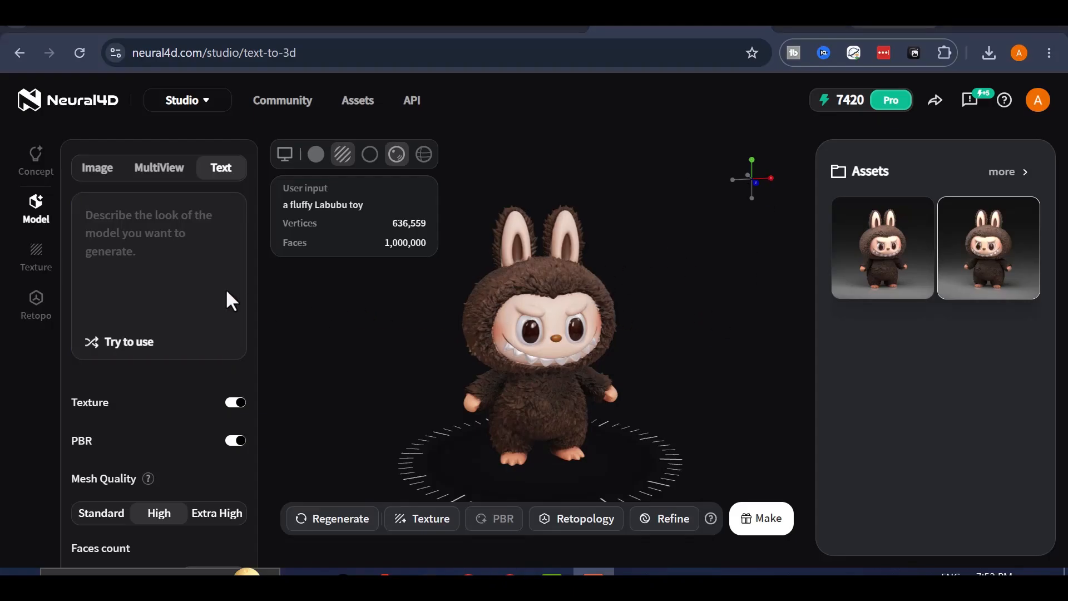
pyautogui.click(151, 238)
pyautogui.rightClick(151, 234)
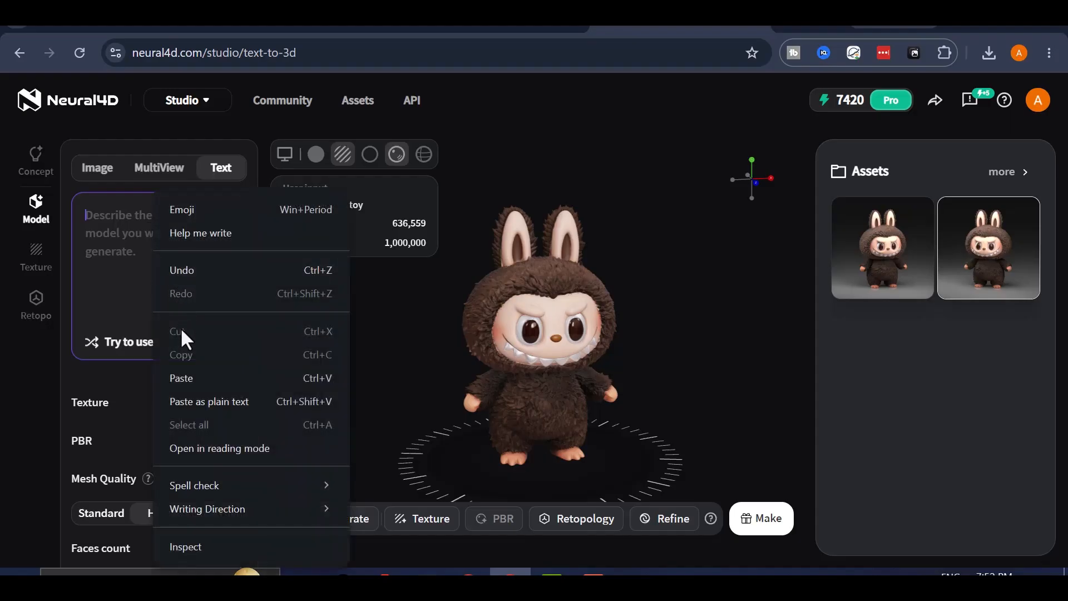
pyautogui.click(189, 381)
pyautogui.scroll(3, 169, 269)
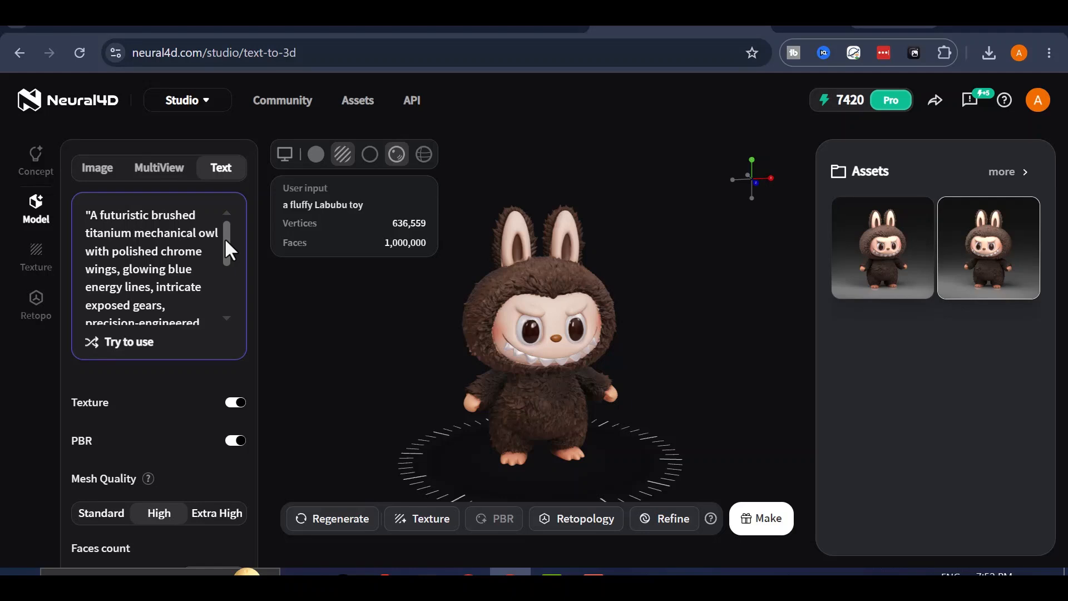
pyautogui.moveTo(225, 238); pyautogui.dragTo(228, 275)
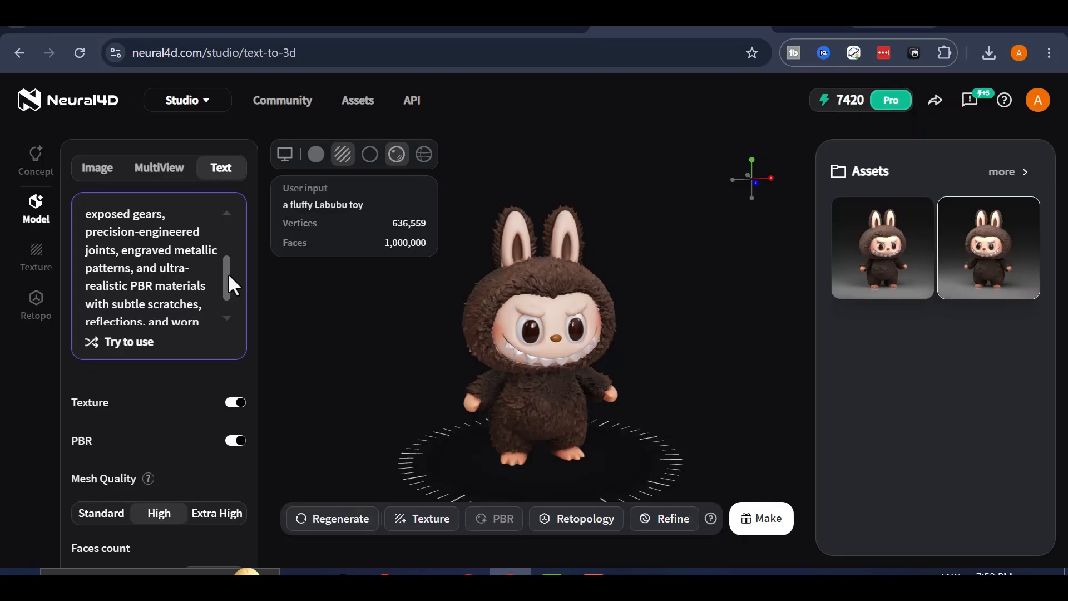
pyautogui.moveTo(228, 272); pyautogui.dragTo(226, 282)
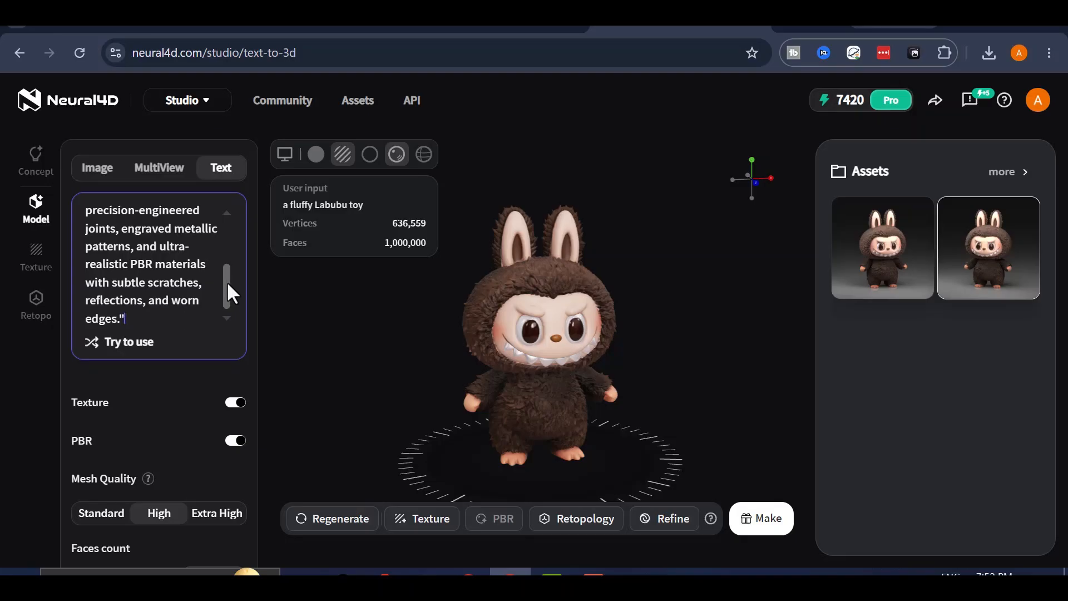
pyautogui.moveTo(226, 283); pyautogui.dragTo(226, 295)
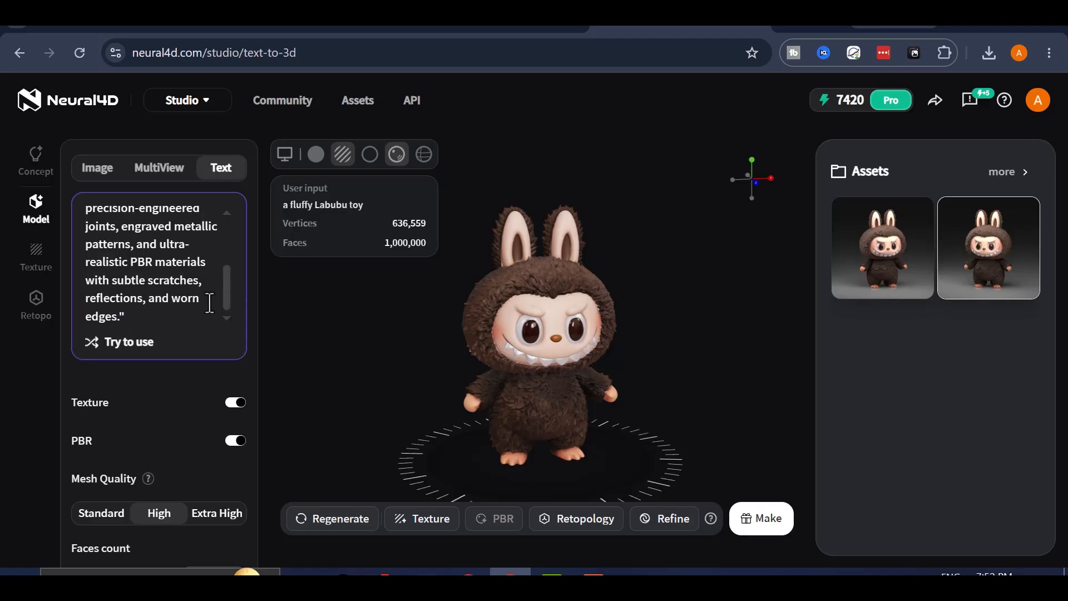
pyautogui.scroll(3, 200, 278)
pyautogui.scroll(-3, 181, 259)
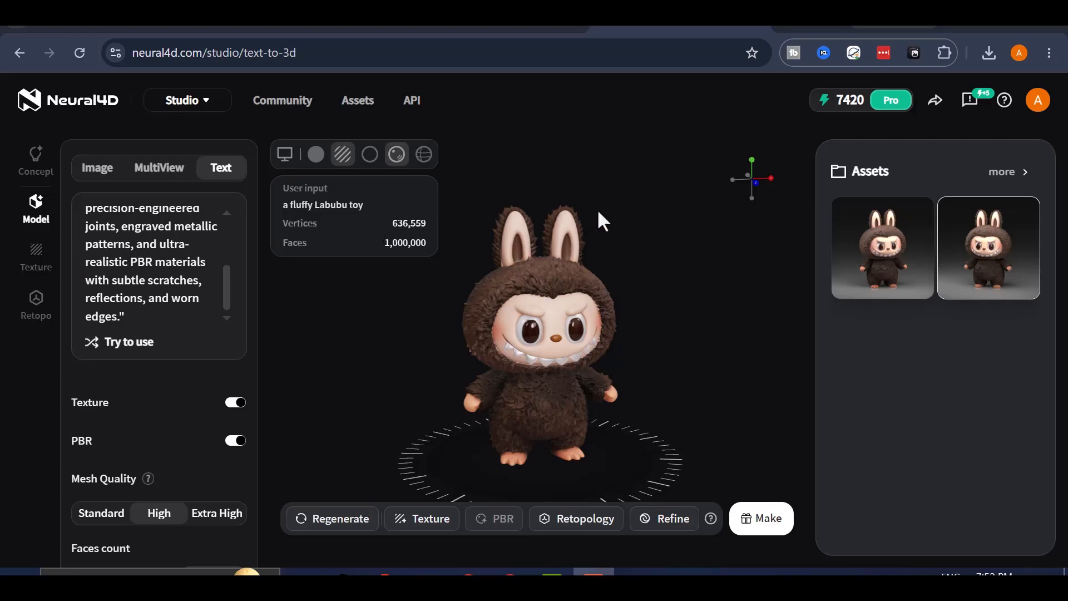
# Step: Generate one mechanical owl model with texture and PBR on, High mesh quality and 1000000 faces
pyautogui.scroll(-3, 222, 362)
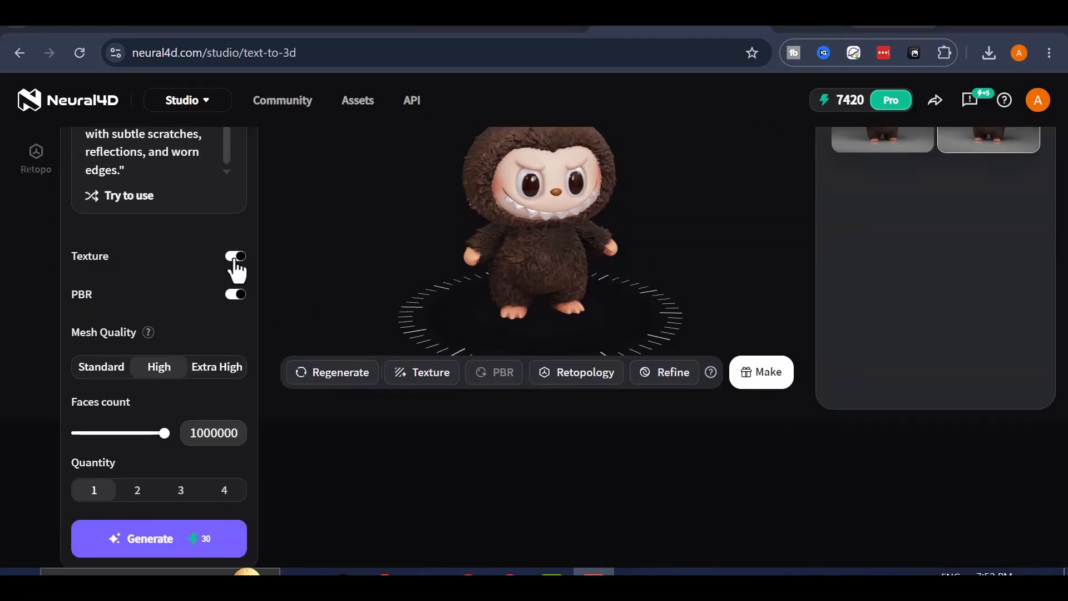
pyautogui.click(176, 538)
pyautogui.scroll(3, 232, 444)
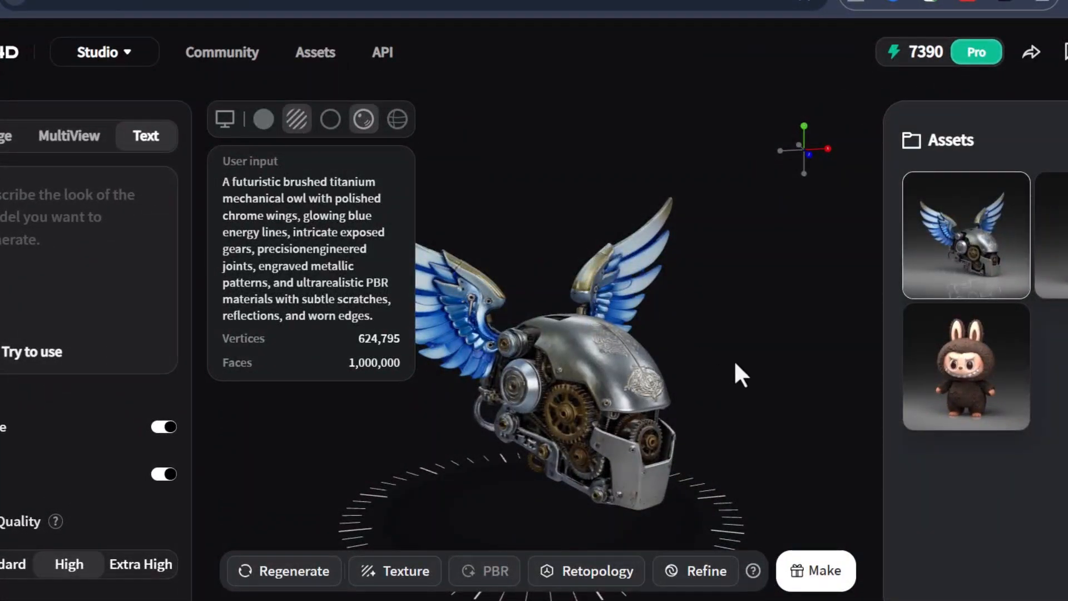
# Step: Examine the generated mechanical owl from the side, front and above, checking its gears, engraved patterns and wings up close
pyautogui.moveTo(736, 364); pyautogui.dragTo(310, 353)
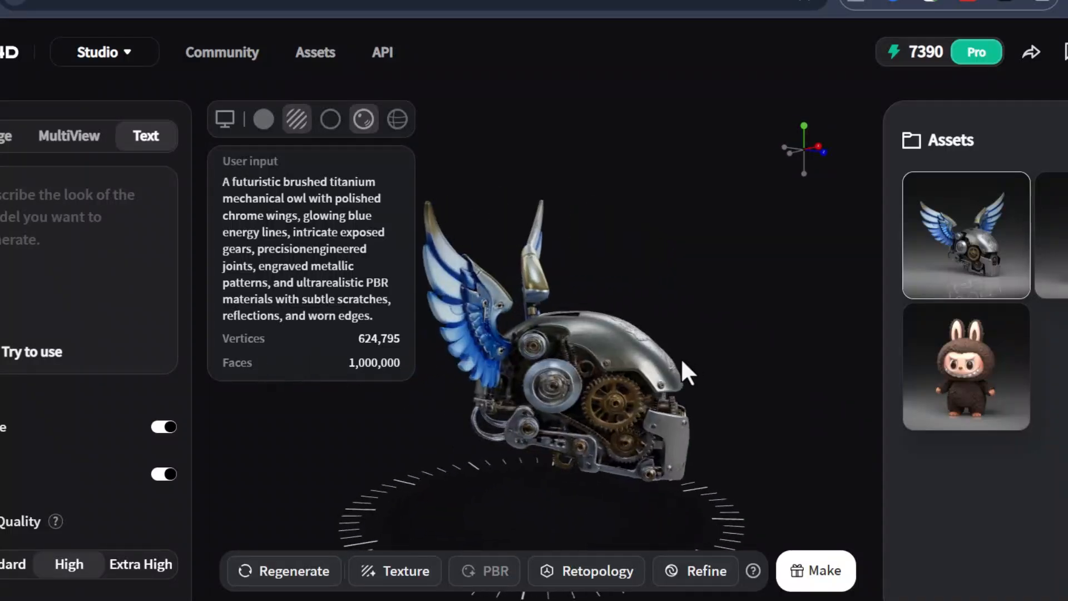
pyautogui.moveTo(682, 360); pyautogui.dragTo(590, 349)
pyautogui.scroll(6, 596, 373)
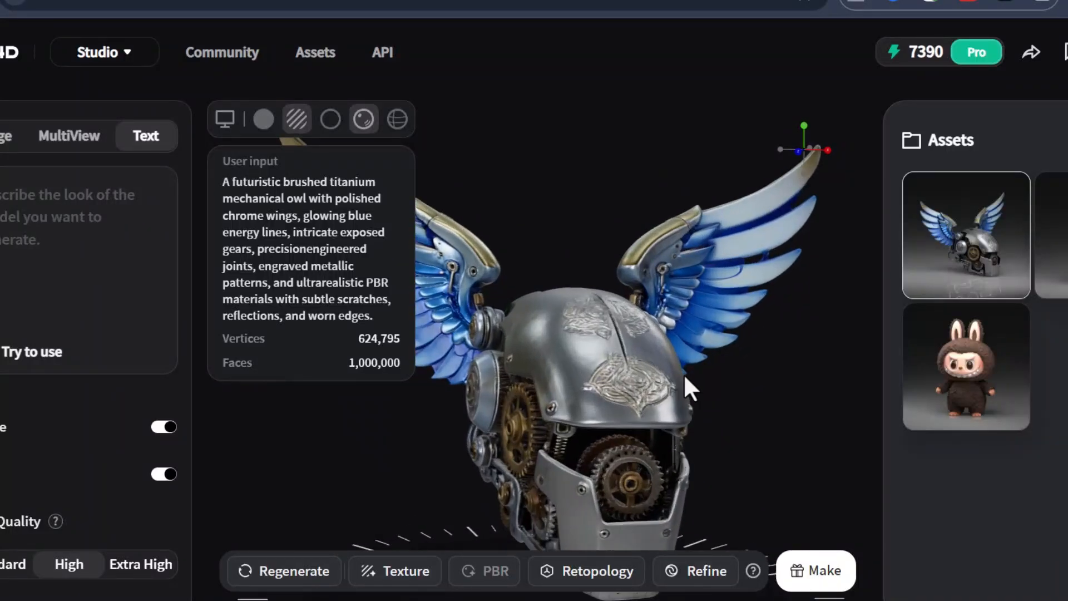
pyautogui.moveTo(684, 378); pyautogui.dragTo(866, 389)
pyautogui.scroll(5, 598, 365)
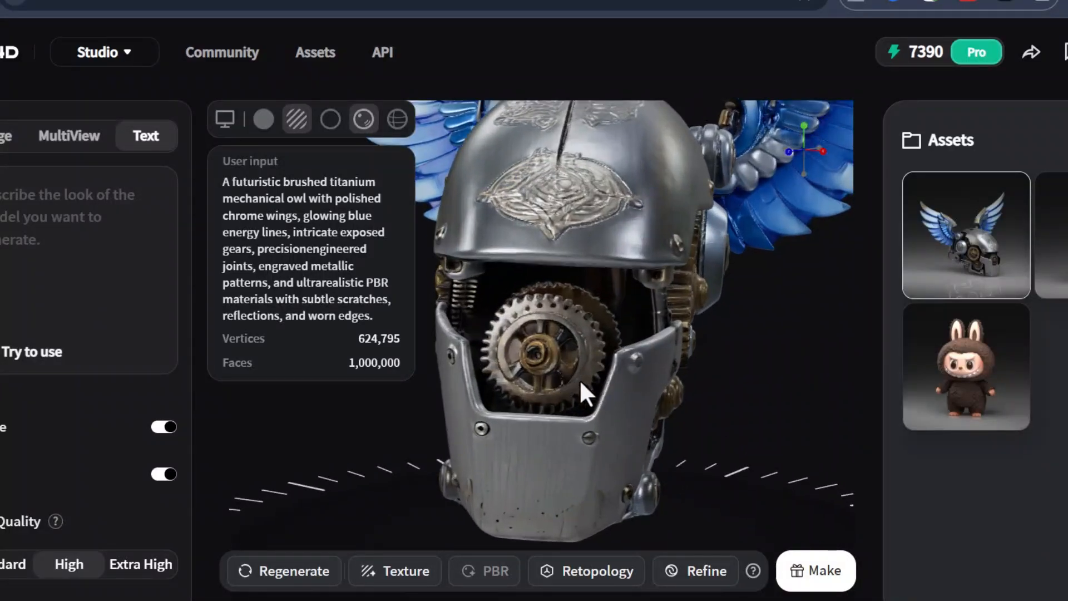
pyautogui.moveTo(580, 381); pyautogui.dragTo(639, 379)
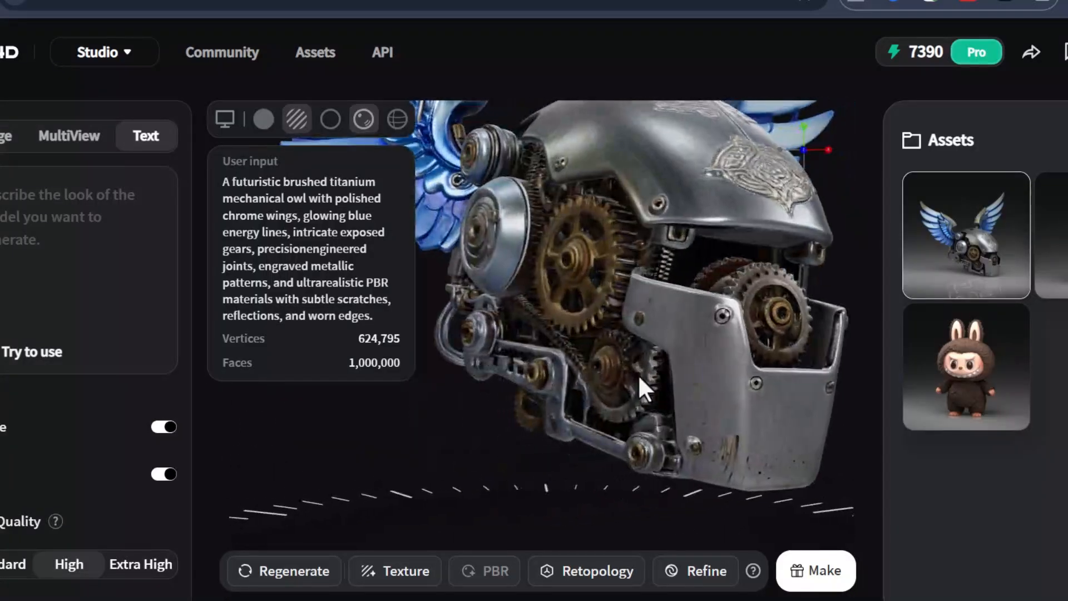
pyautogui.scroll(-5, 638, 377)
pyautogui.moveTo(752, 348); pyautogui.dragTo(699, 358)
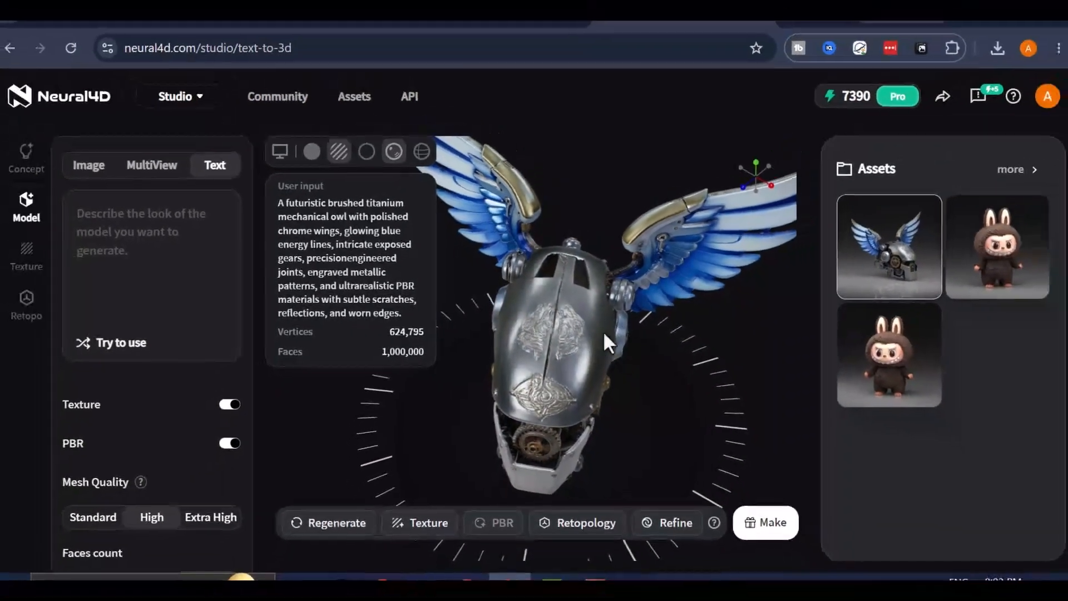
pyautogui.moveTo(598, 334); pyautogui.dragTo(635, 273)
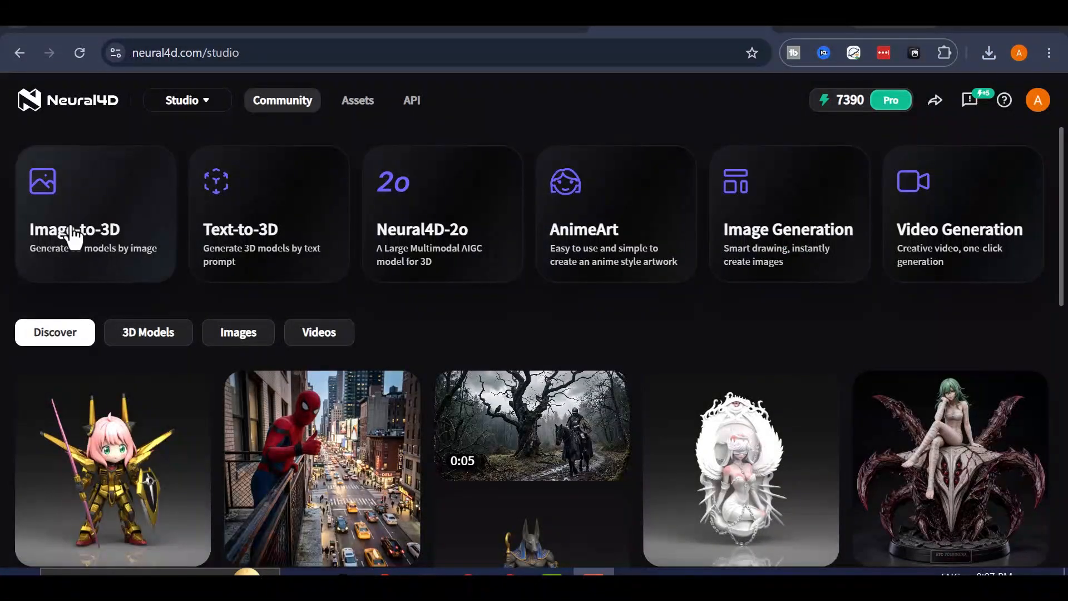
# Step: Open Image-to-3D and add the photo of the meerkat in a flat cap as the source image
pyautogui.click(89, 228)
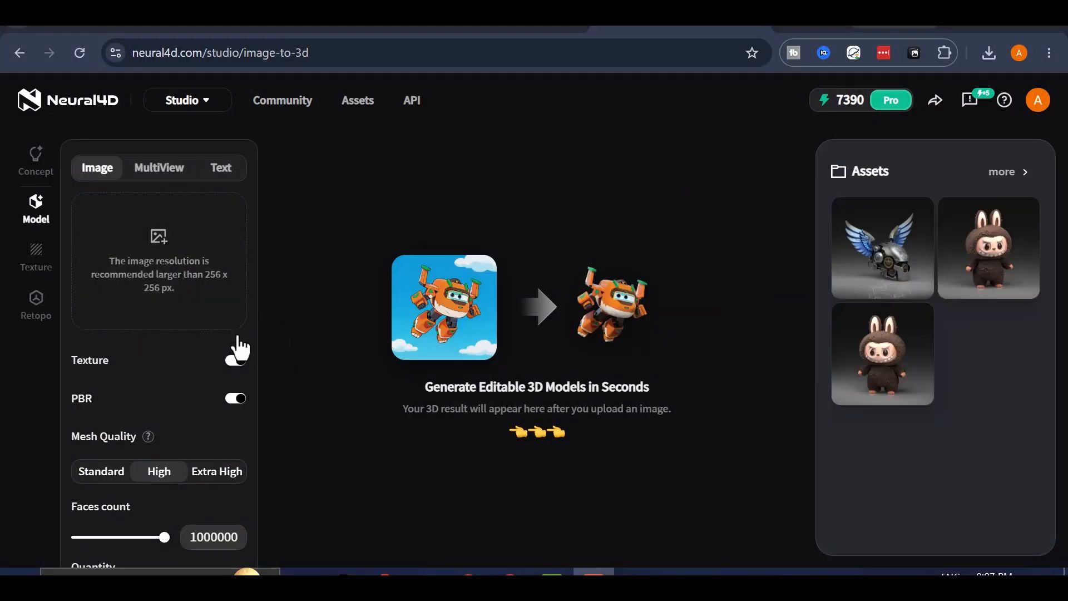
pyautogui.scroll(-2, 247, 398)
pyautogui.scroll(2, 198, 295)
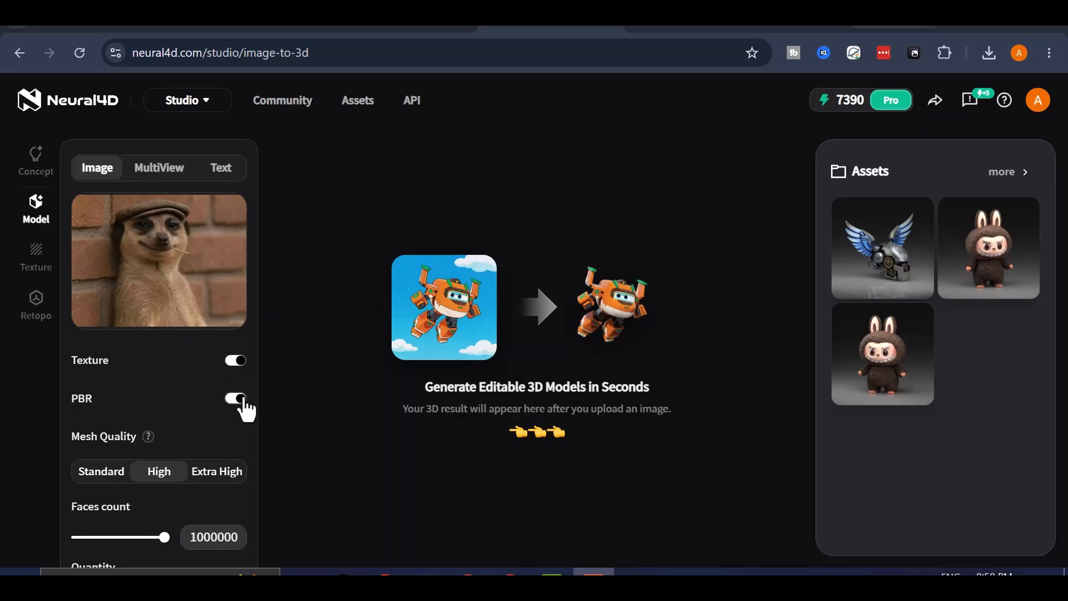
# Step: Generate one 3D model from the meerkat photo with texture and PBR on, High mesh quality and 1000000 faces
pyautogui.scroll(-2, 233, 409)
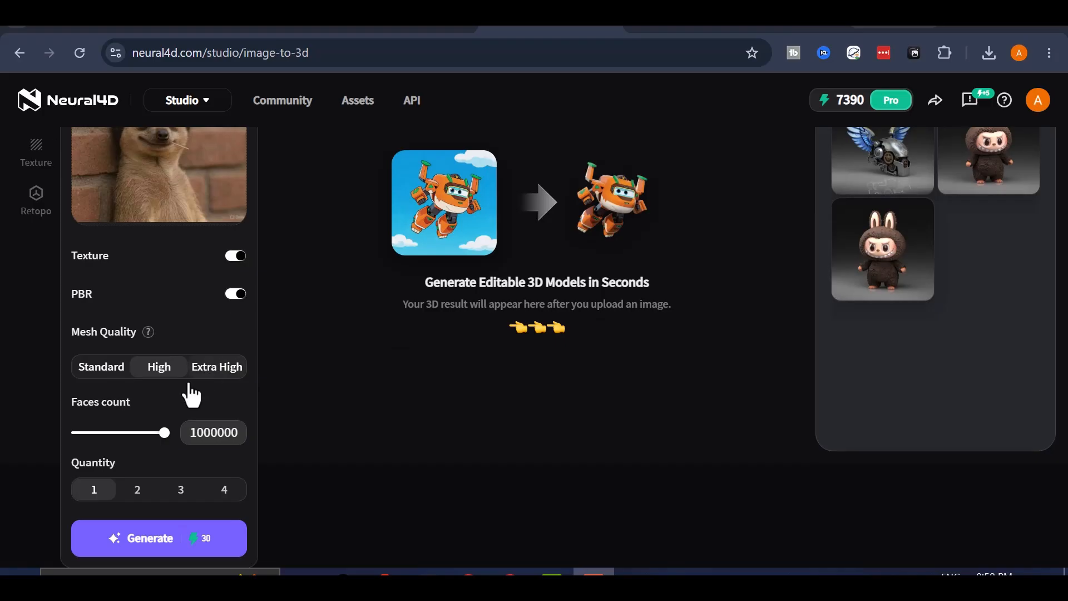
pyautogui.scroll(2, 109, 452)
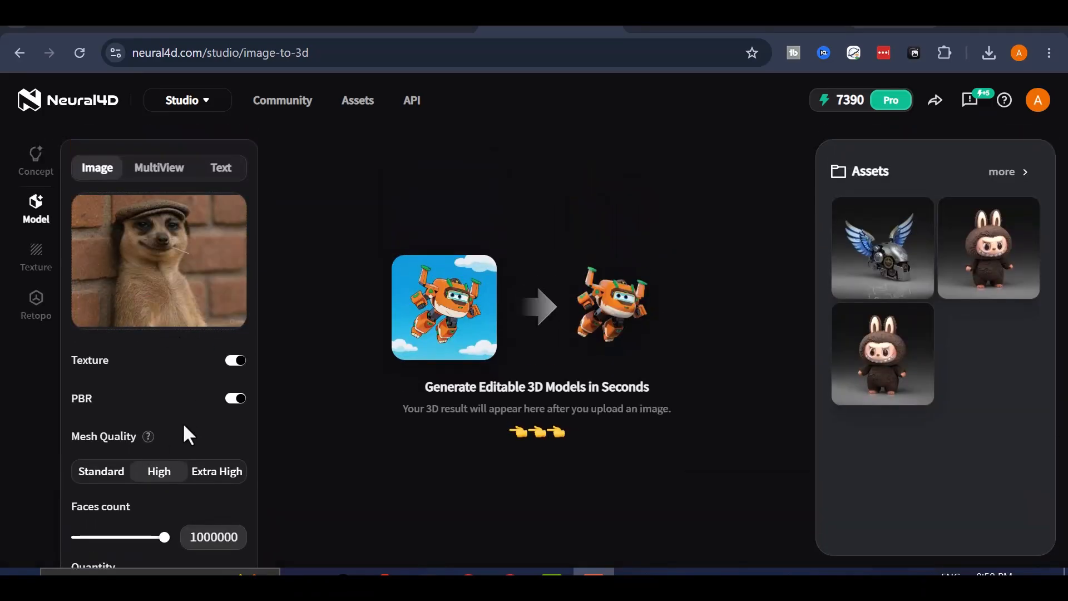
pyautogui.scroll(-2, 184, 426)
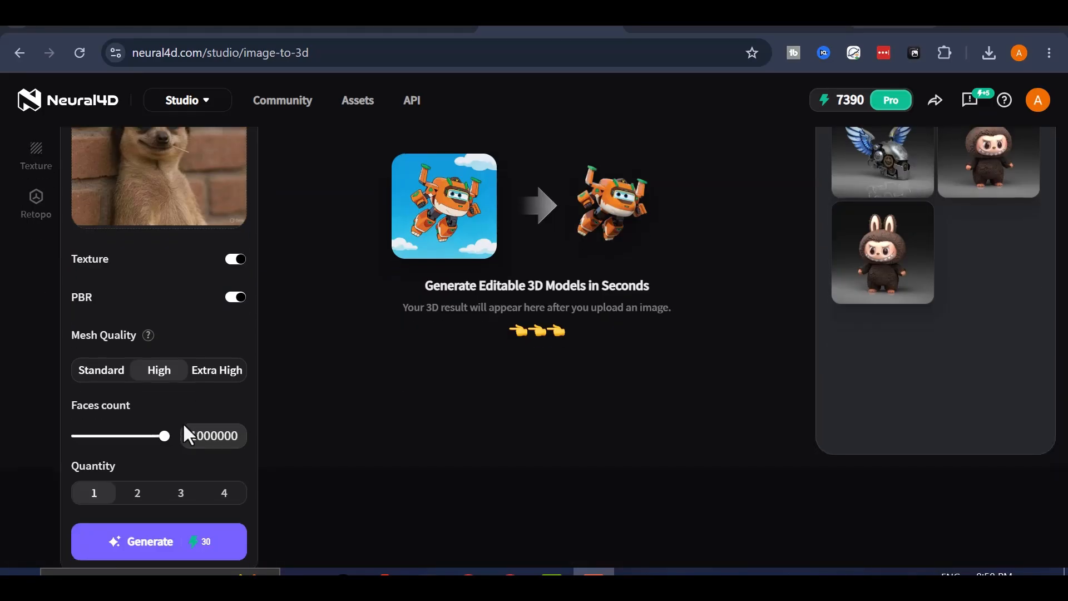
pyautogui.click(184, 552)
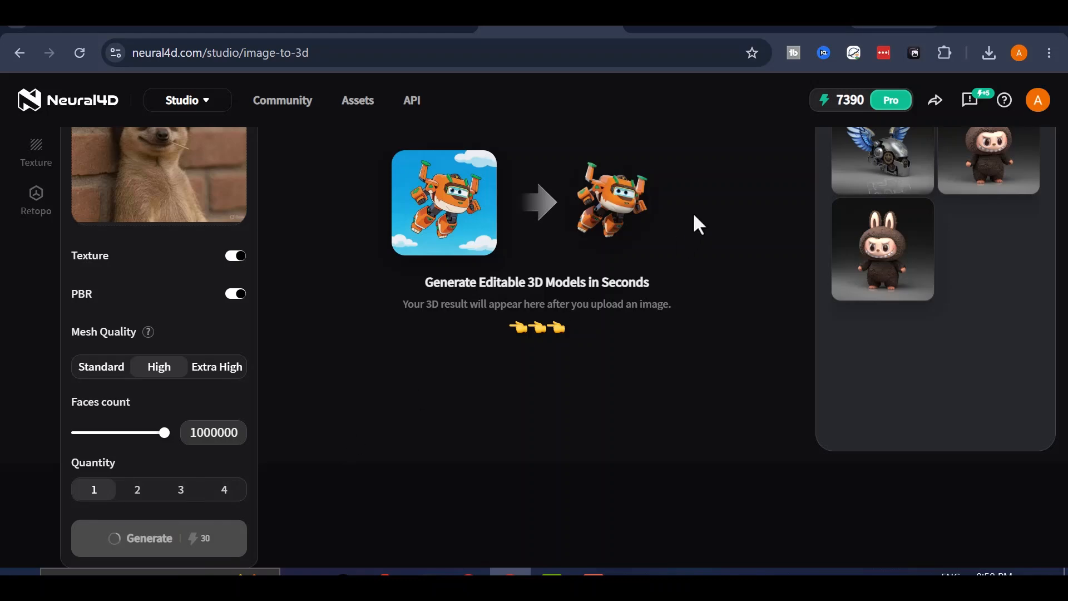
pyautogui.scroll(2, 262, 428)
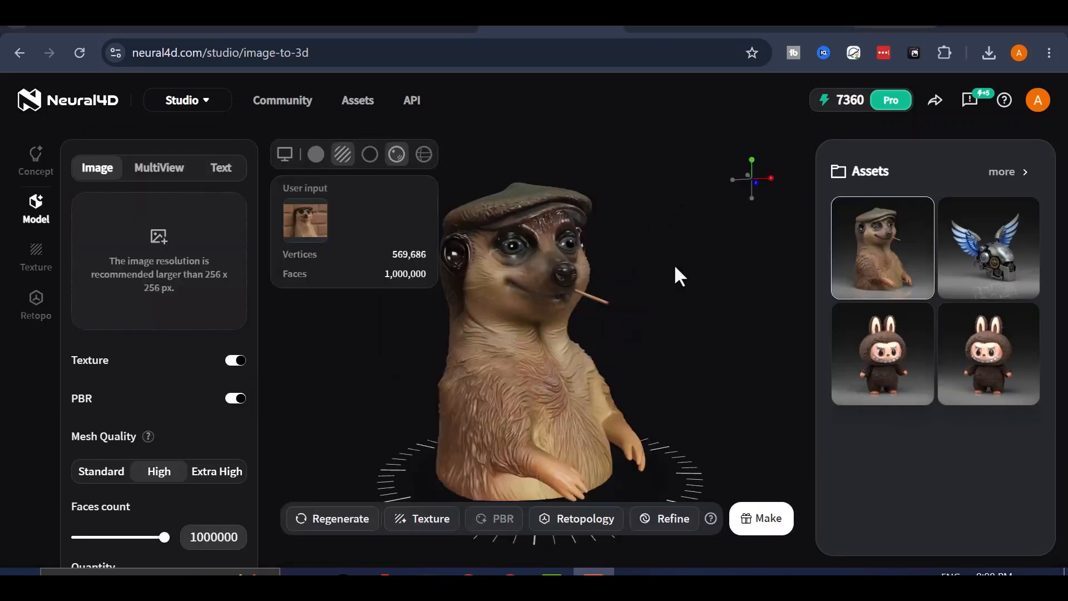
# Step: Examine the generated meerkat model from above and from the front
pyautogui.moveTo(531, 459); pyautogui.dragTo(529, 278)
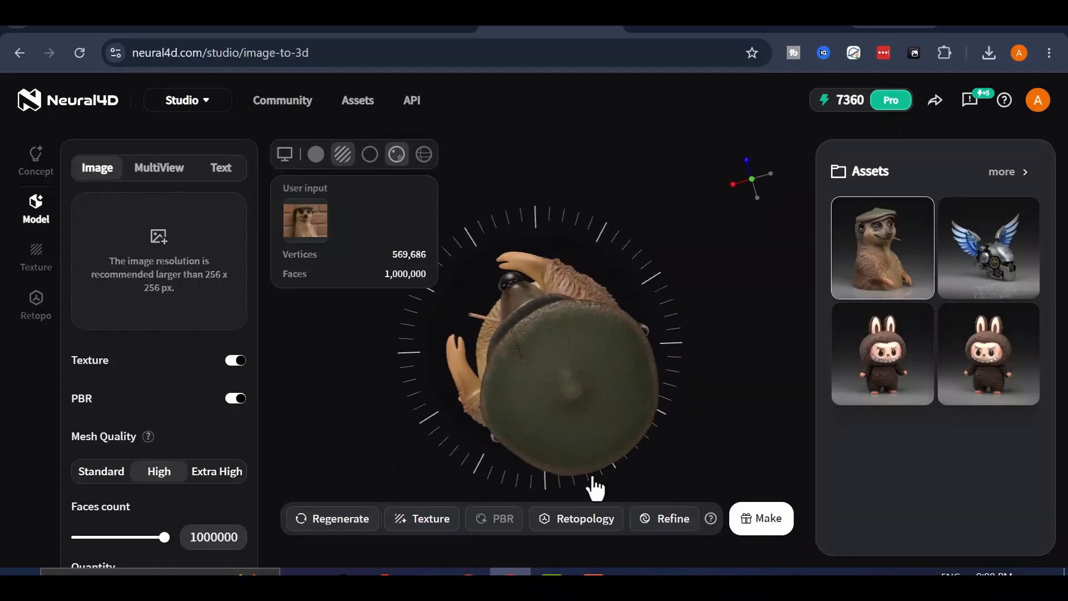
pyautogui.moveTo(594, 489); pyautogui.dragTo(643, 286)
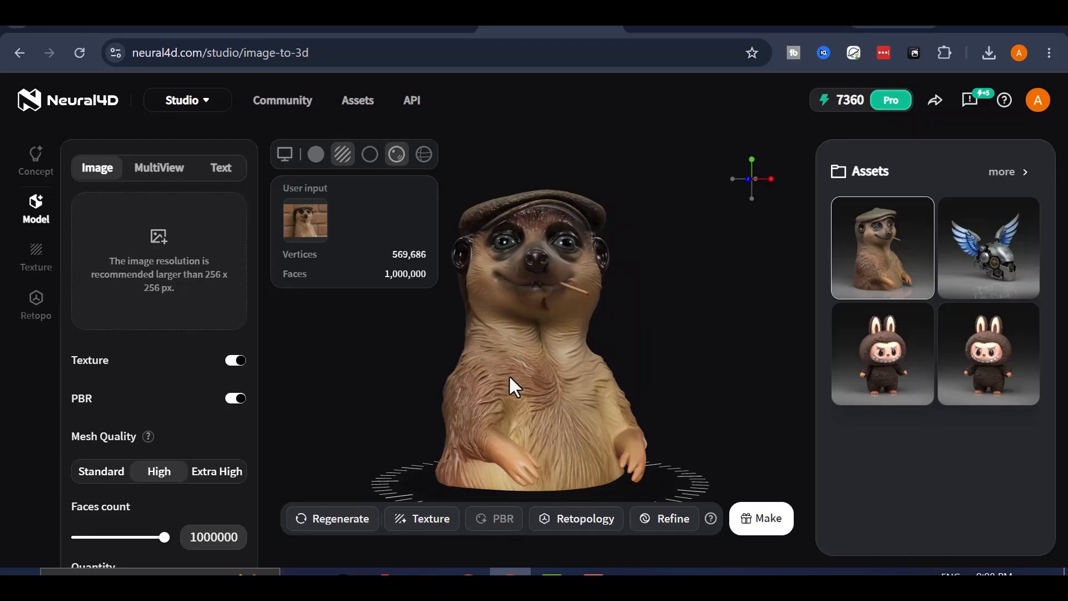
pyautogui.moveTo(508, 375); pyautogui.dragTo(609, 374, button='right')
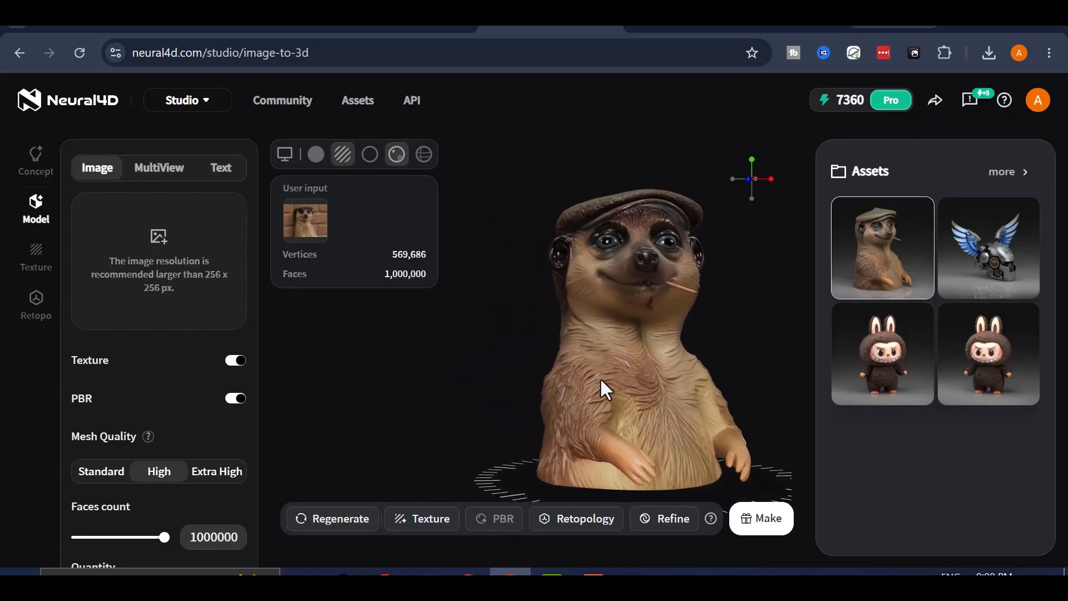
# Step: Examine the generated meerkat's face, cap and chest fur up close from the front and the side
pyautogui.scroll(2, 598, 378)
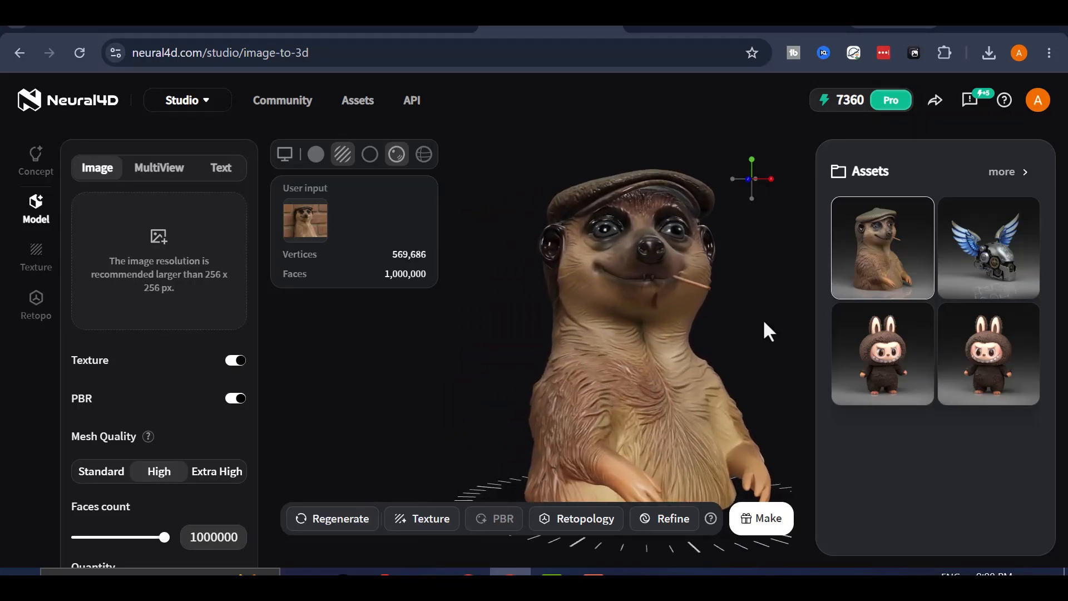
pyautogui.scroll(3, 763, 318)
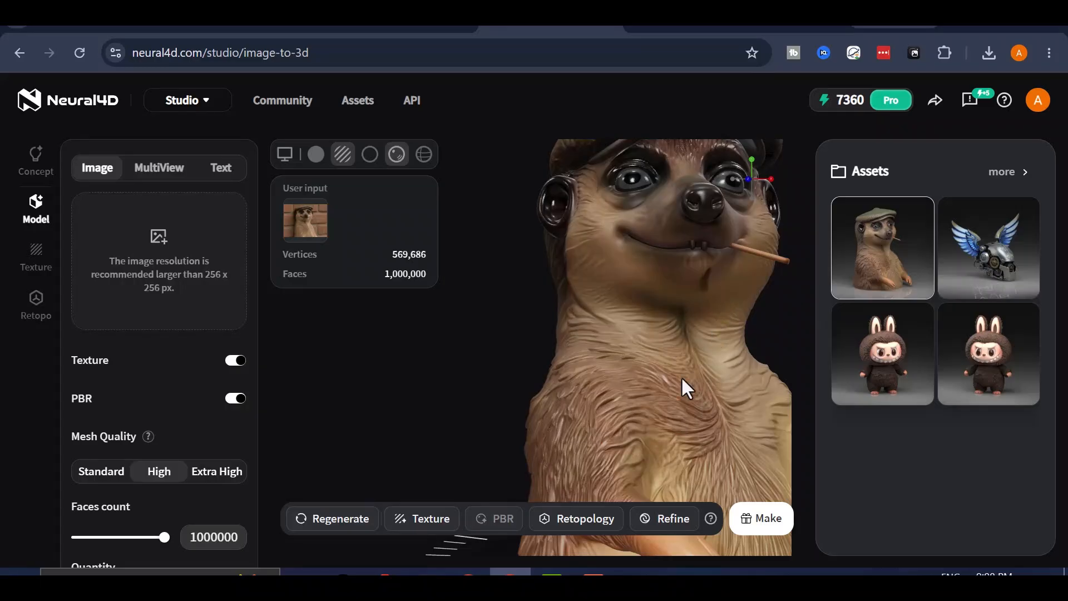
pyautogui.scroll(-4, 586, 441)
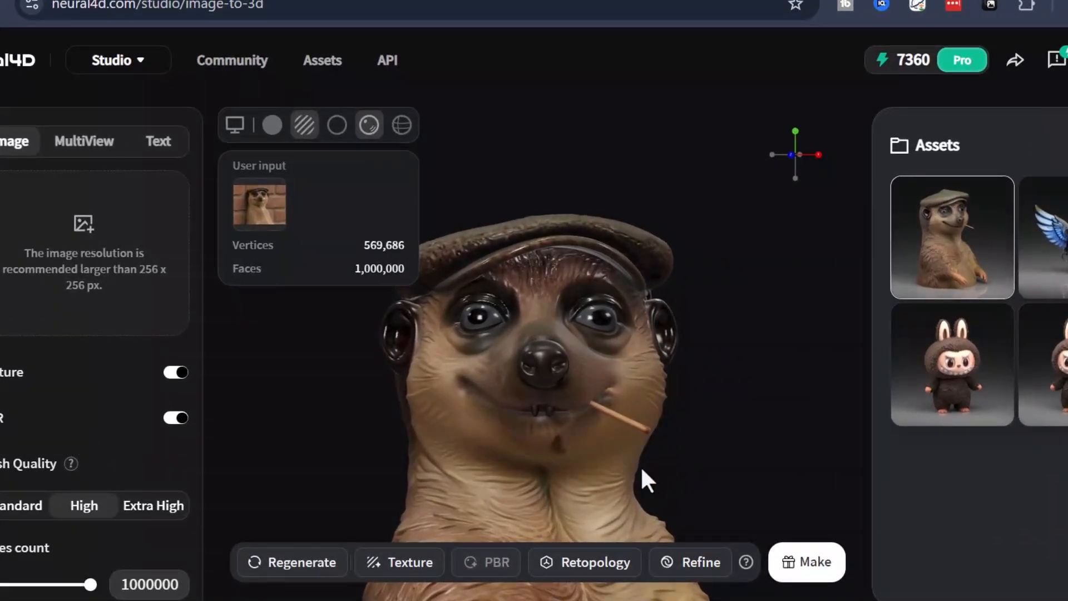
pyautogui.moveTo(621, 449); pyautogui.dragTo(1000, 455)
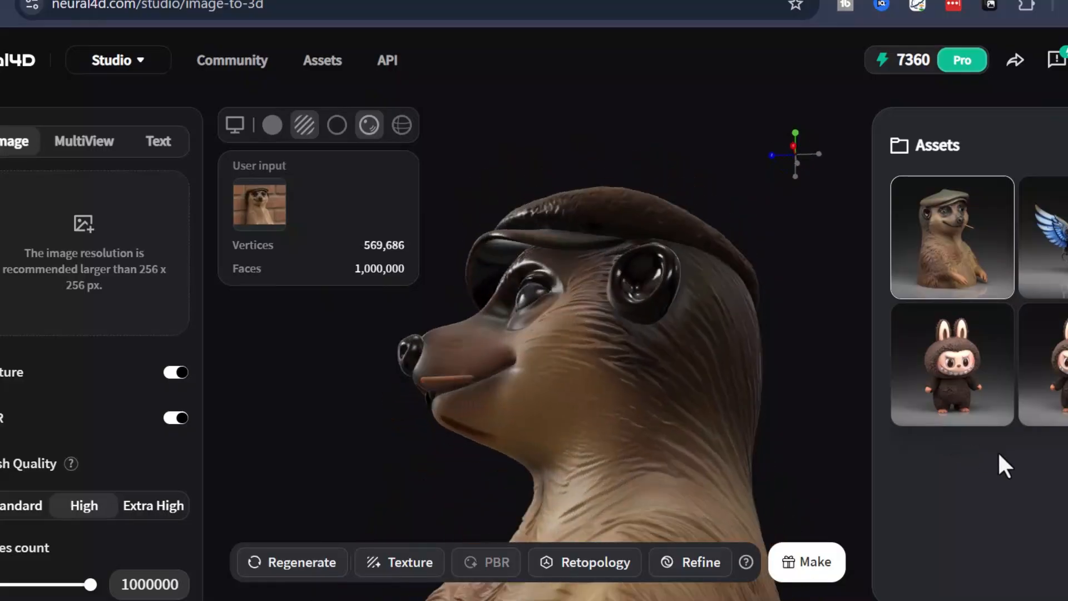
pyautogui.moveTo(625, 446); pyautogui.dragTo(734, 444)
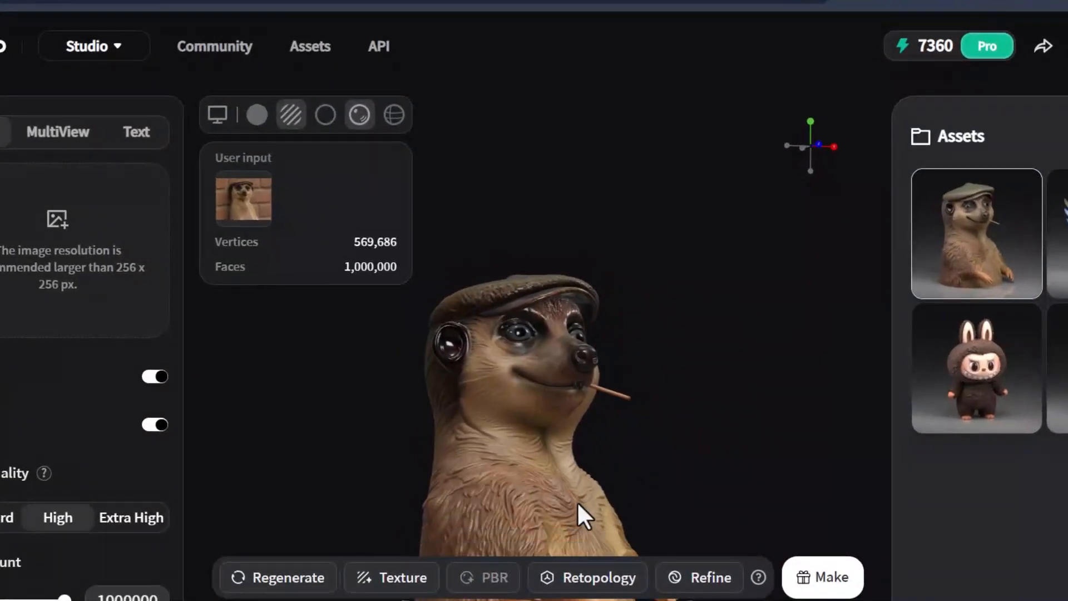
pyautogui.moveTo(570, 470); pyautogui.dragTo(540, 535)
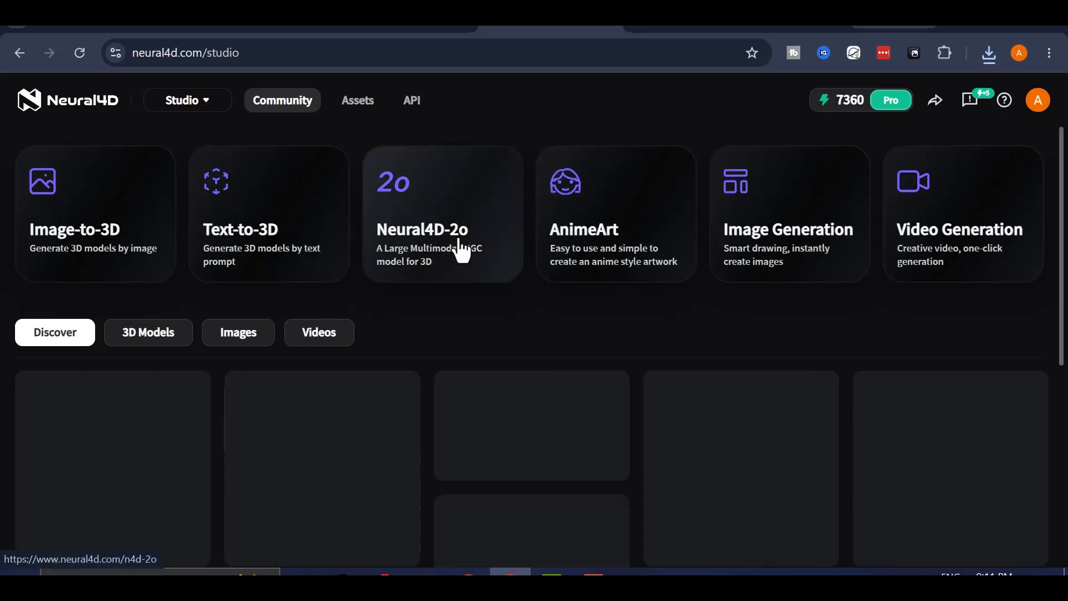
# Step: Open Neural4D-2o, insert the meerkat photo as the reference image and submit it with a text prompt beginning "rem"
pyautogui.click(451, 249)
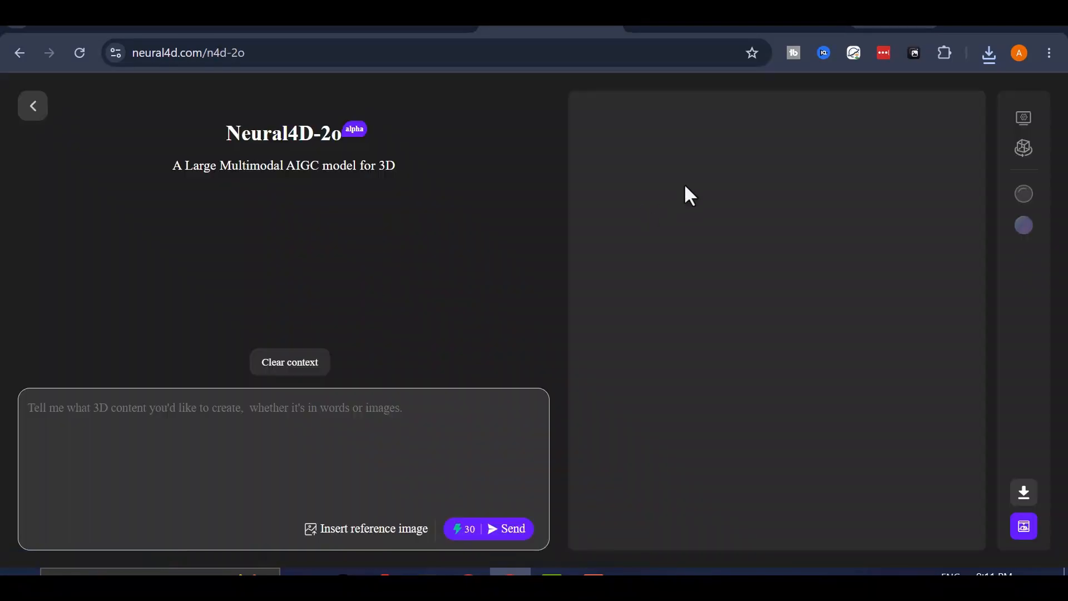
pyautogui.click(335, 534)
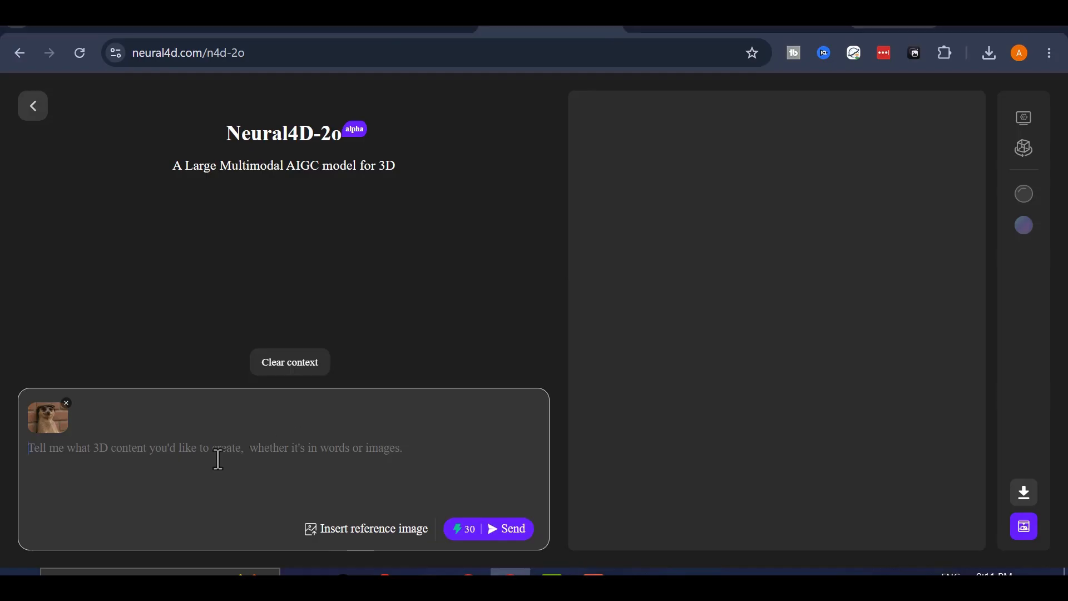
pyautogui.write('rem')
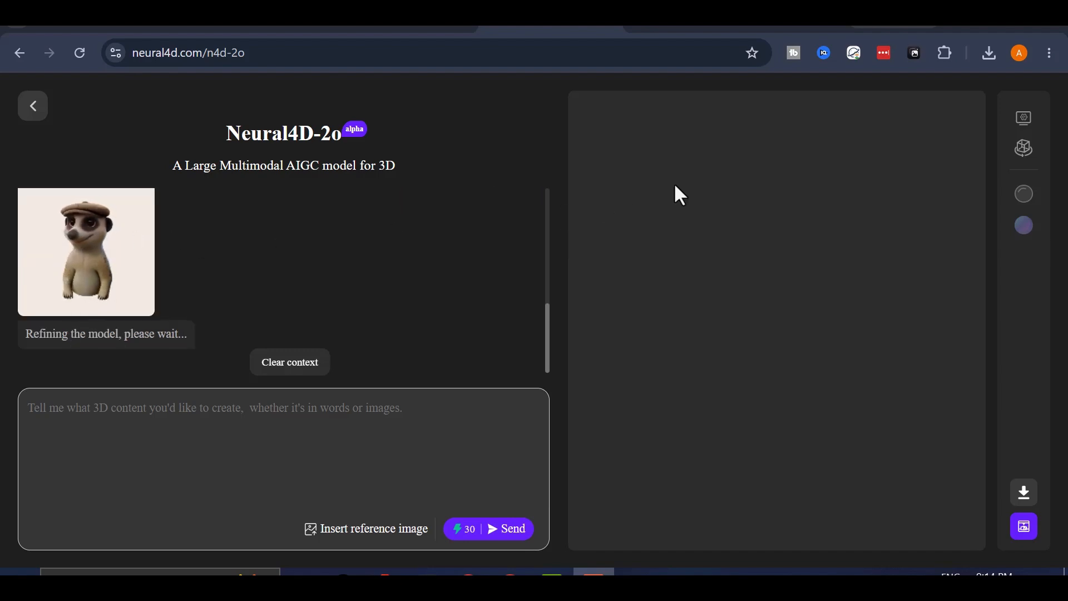
# Step: Review the Neural4D-2o generation chat and load the completed meerkat model into the 3D preview
pyautogui.scroll(2, 141, 285)
pyautogui.scroll(-3, 31, 303)
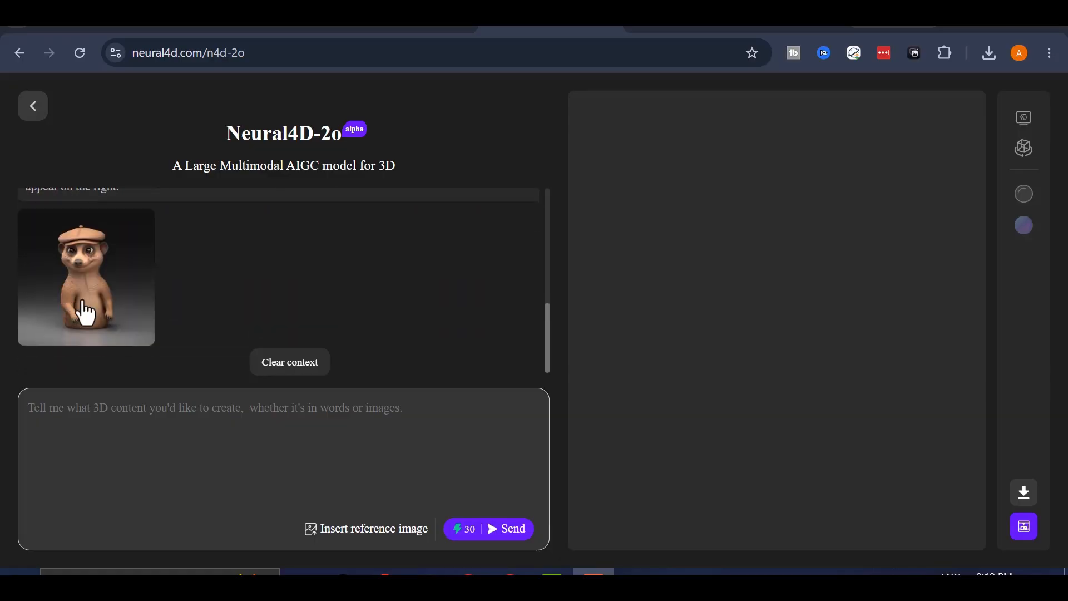
pyautogui.scroll(3, 128, 272)
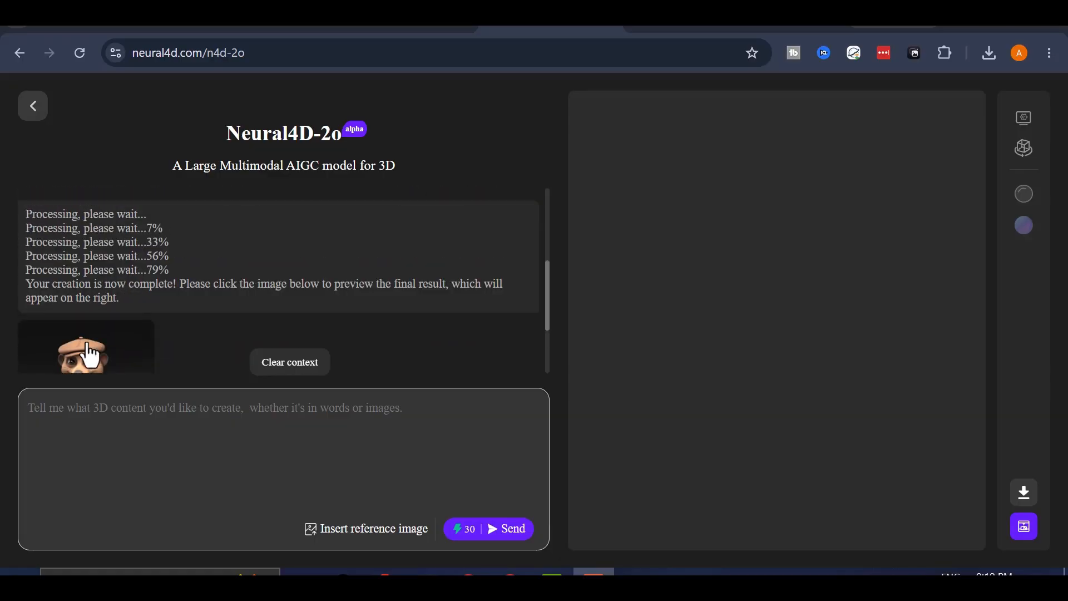
pyautogui.click(119, 352)
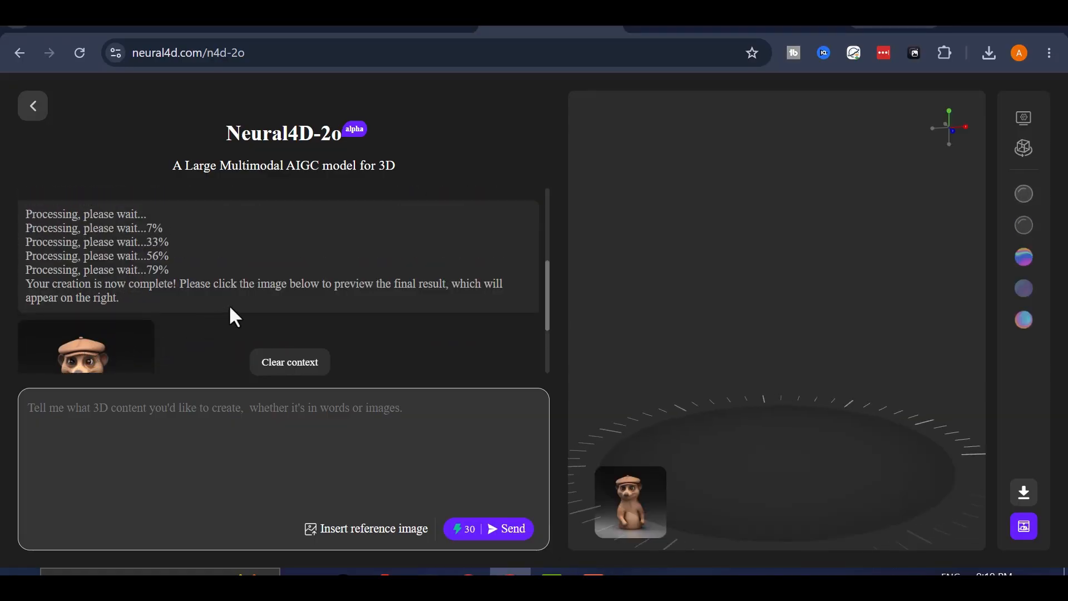
pyautogui.scroll(-2, 232, 307)
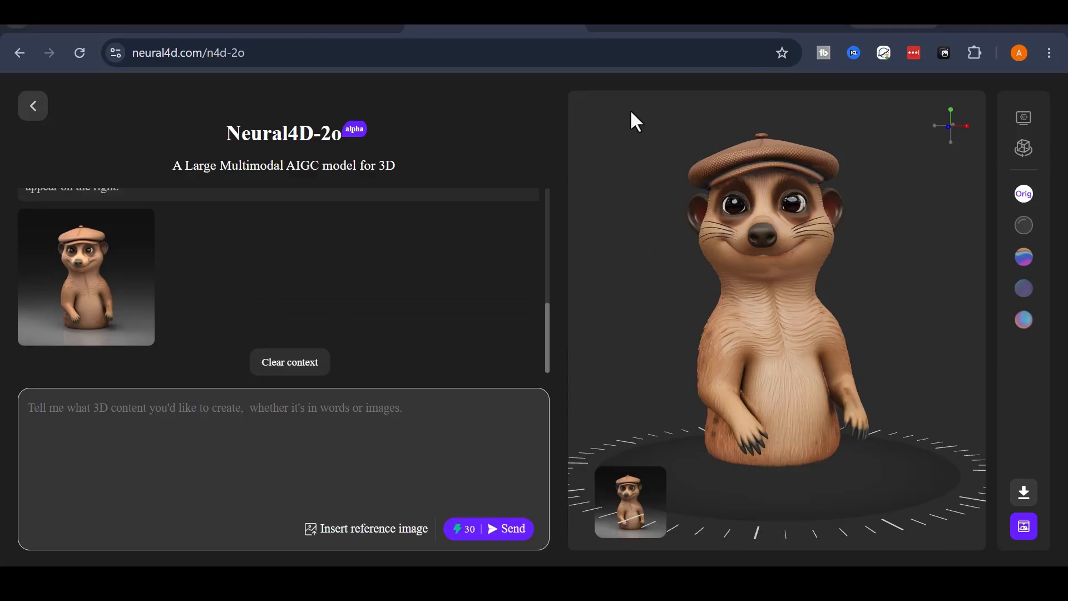
# Step: Examine the new meerkat's eyes, nose, whiskers and neck fur up close from the front and at an angle
pyautogui.moveTo(780, 372); pyautogui.dragTo(758, 312)
pyautogui.scroll(5, 760, 312)
pyautogui.moveTo(791, 268)
pyautogui.mouseDown()
pyautogui.moveTo(801, 386)
pyautogui.moveTo(782, 270)
pyautogui.mouseUp()
pyautogui.moveTo(805, 273); pyautogui.dragTo(818, 405, button='right')
pyautogui.scroll(5, 819, 403)
pyautogui.scroll(3, 819, 402)
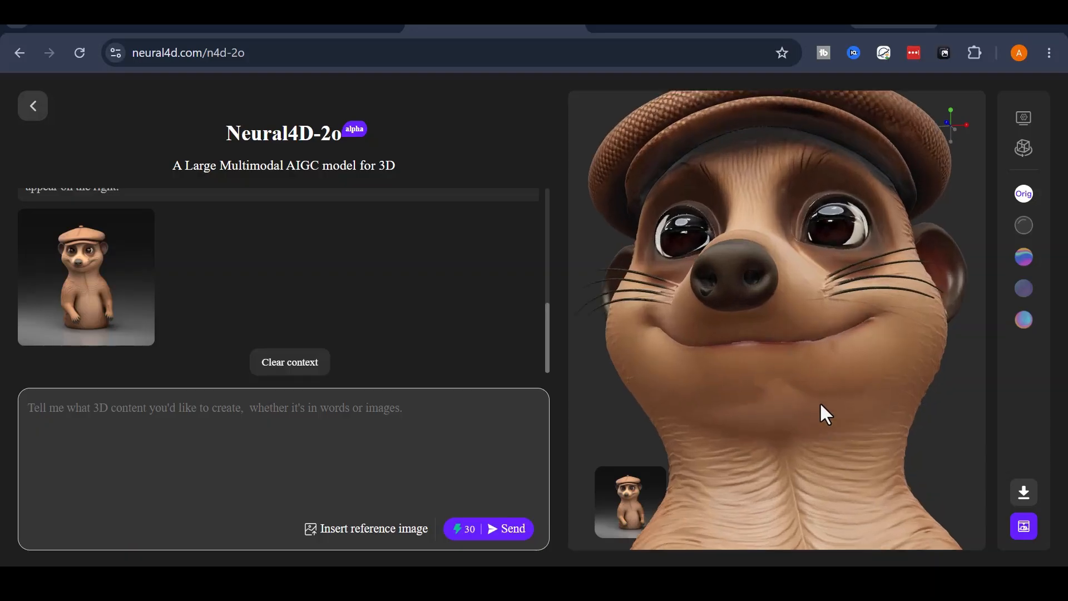
pyautogui.moveTo(744, 315); pyautogui.dragTo(631, 407)
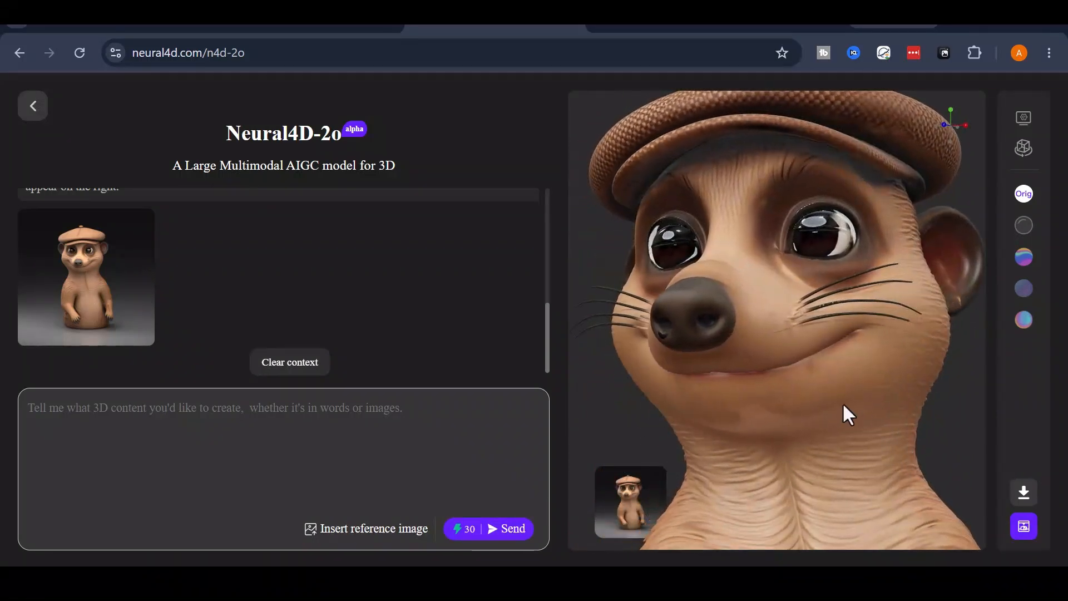
pyautogui.scroll(-4, 828, 424)
pyautogui.scroll(-5, 823, 428)
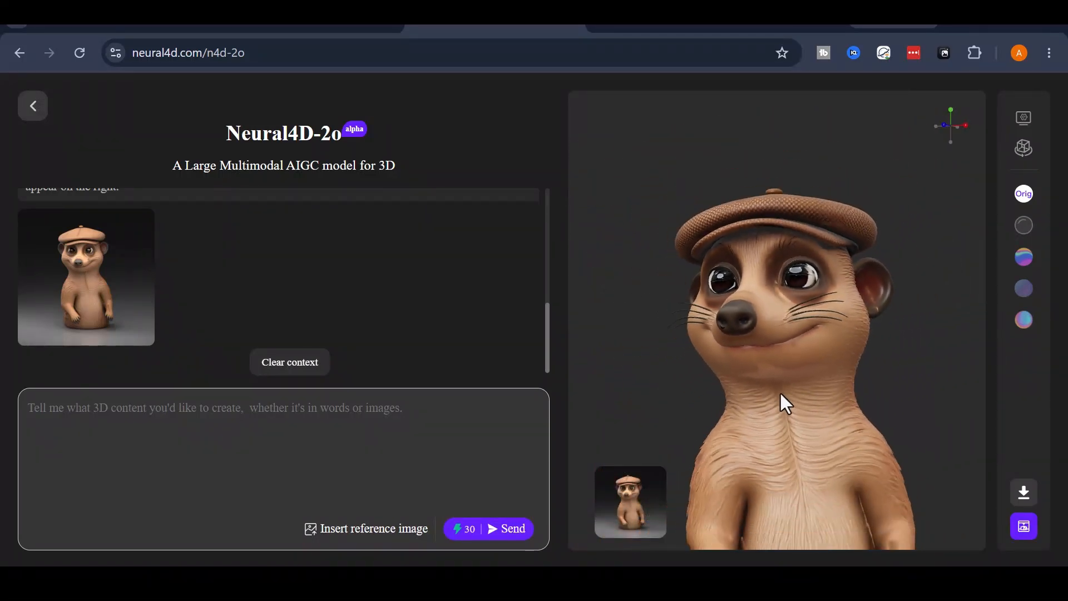
# Step: Examine the meerkat's claws, lower body and base from below, and its woven cap from above
pyautogui.moveTo(786, 317); pyautogui.dragTo(777, 432)
pyautogui.moveTo(781, 294); pyautogui.dragTo(723, 300)
pyautogui.scroll(5, 710, 244)
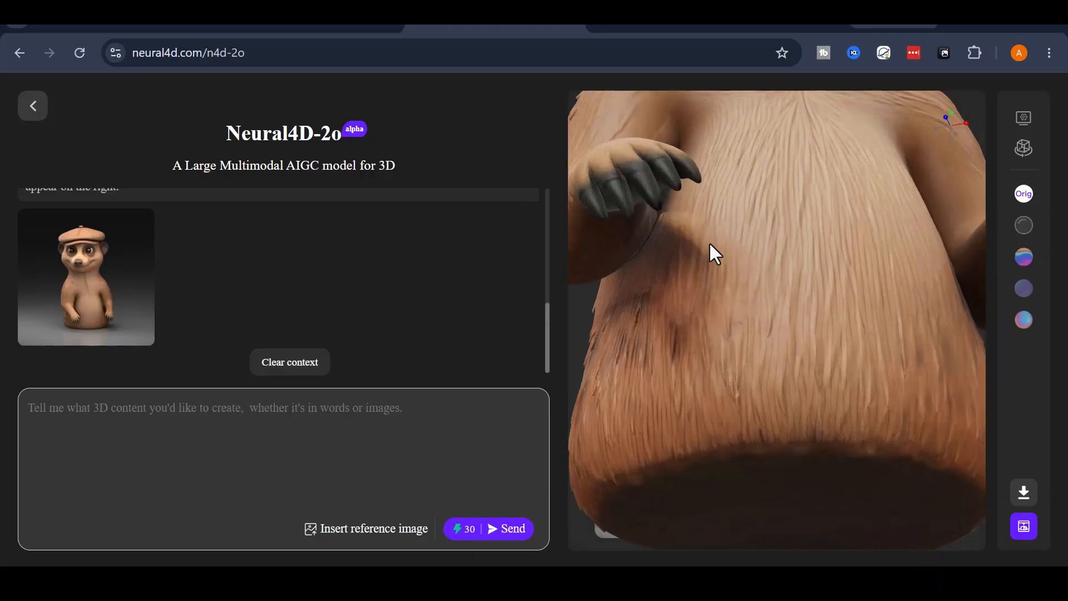
pyautogui.moveTo(710, 244); pyautogui.dragTo(775, 428)
pyautogui.moveTo(774, 427); pyautogui.dragTo(747, 580, button='right')
pyautogui.click(700, 263)
pyautogui.scroll(-5, 700, 262)
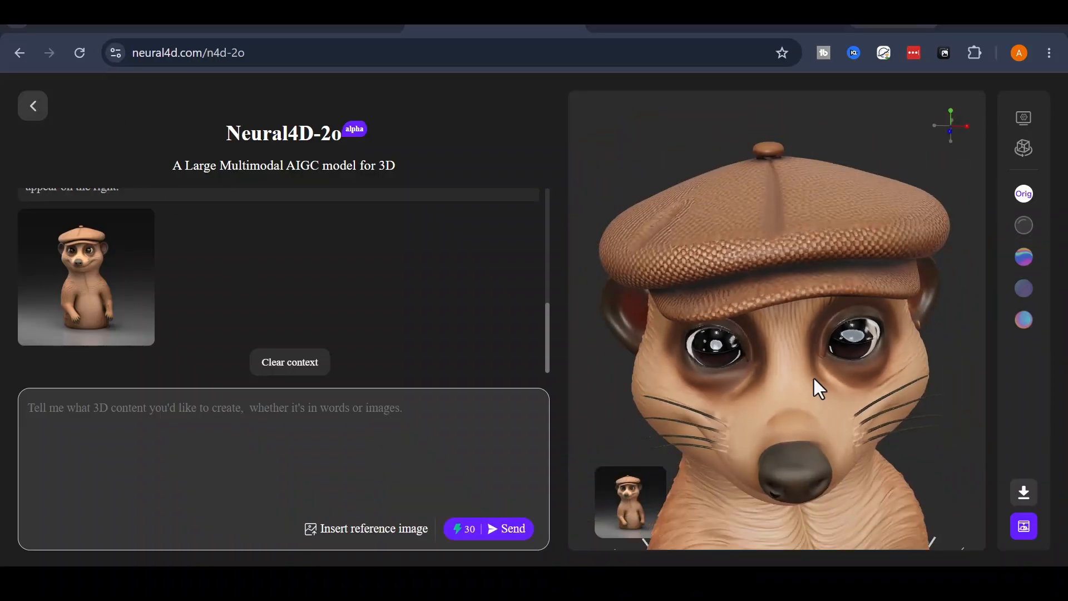
pyautogui.moveTo(768, 356); pyautogui.dragTo(788, 260)
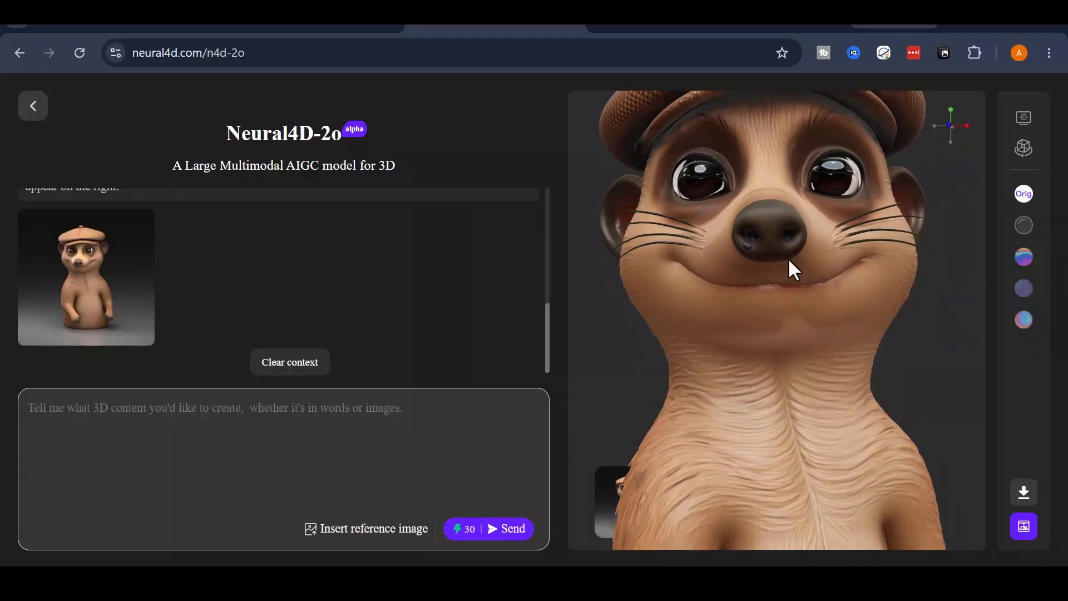
# Step: Compare the meerkat model in the Solid, textured and PBR display modes, and examine the full figure with PBR on
pyautogui.click(1024, 225)
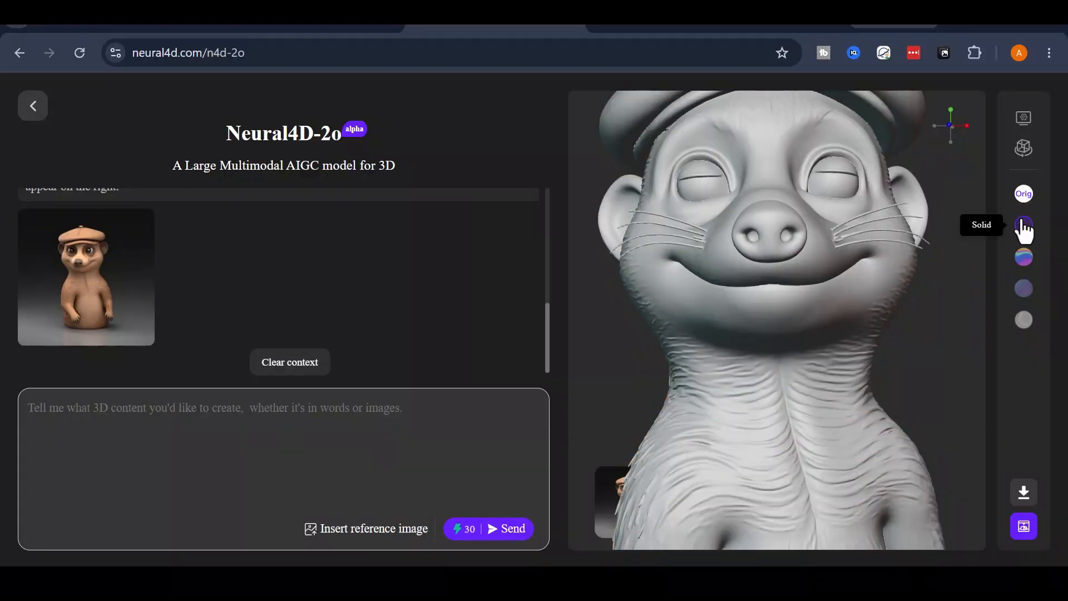
pyautogui.scroll(-5, 845, 246)
pyautogui.moveTo(733, 459)
pyautogui.mouseDown()
pyautogui.moveTo(851, 426)
pyautogui.moveTo(719, 465)
pyautogui.moveTo(741, 456)
pyautogui.mouseUp()
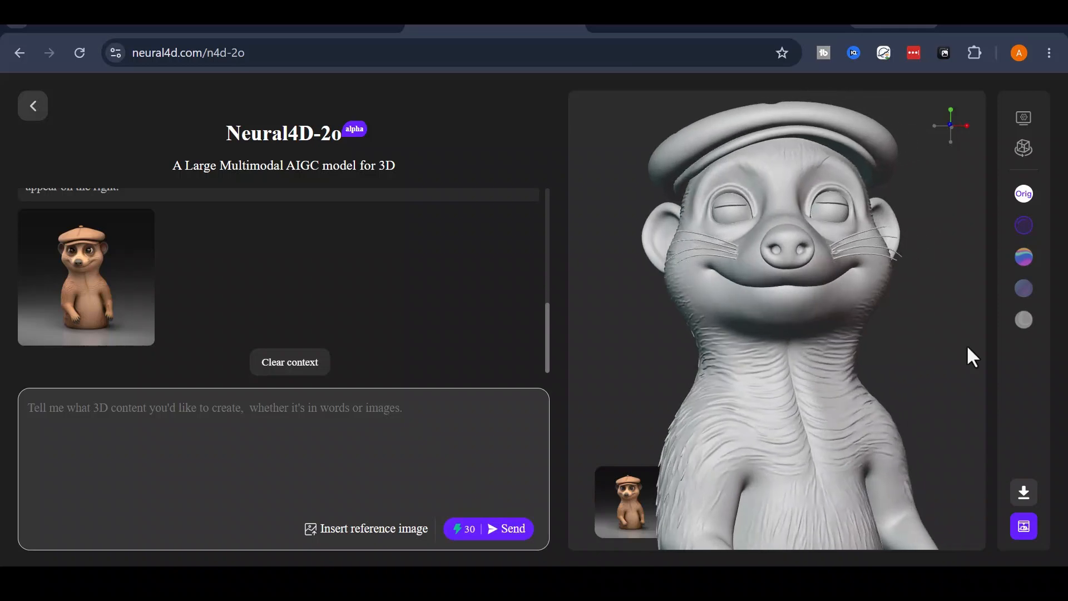
pyautogui.click(1023, 257)
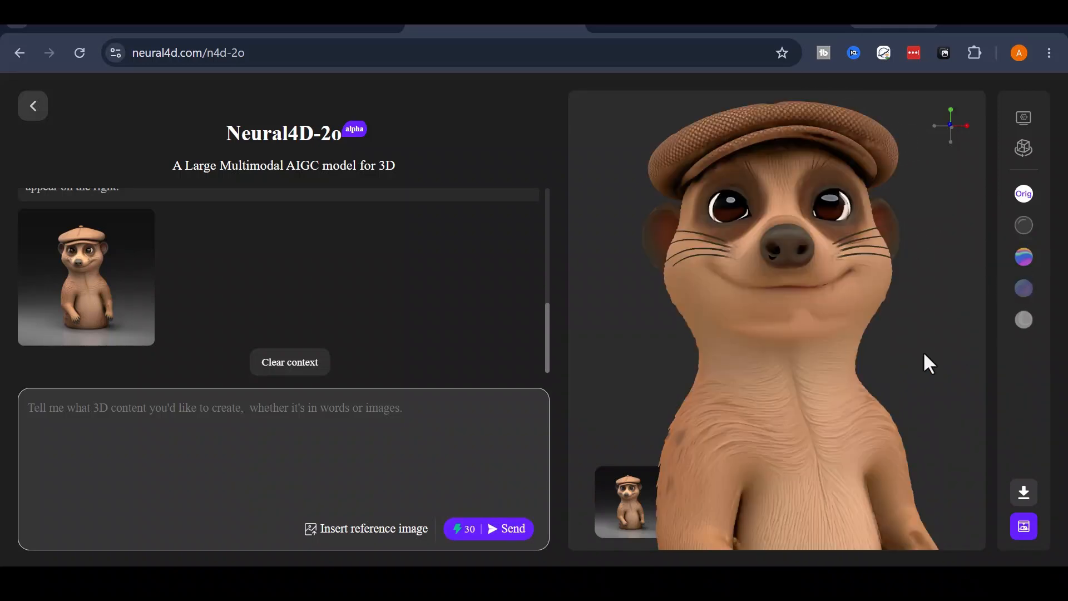
pyautogui.click(1023, 288)
pyautogui.click(1024, 322)
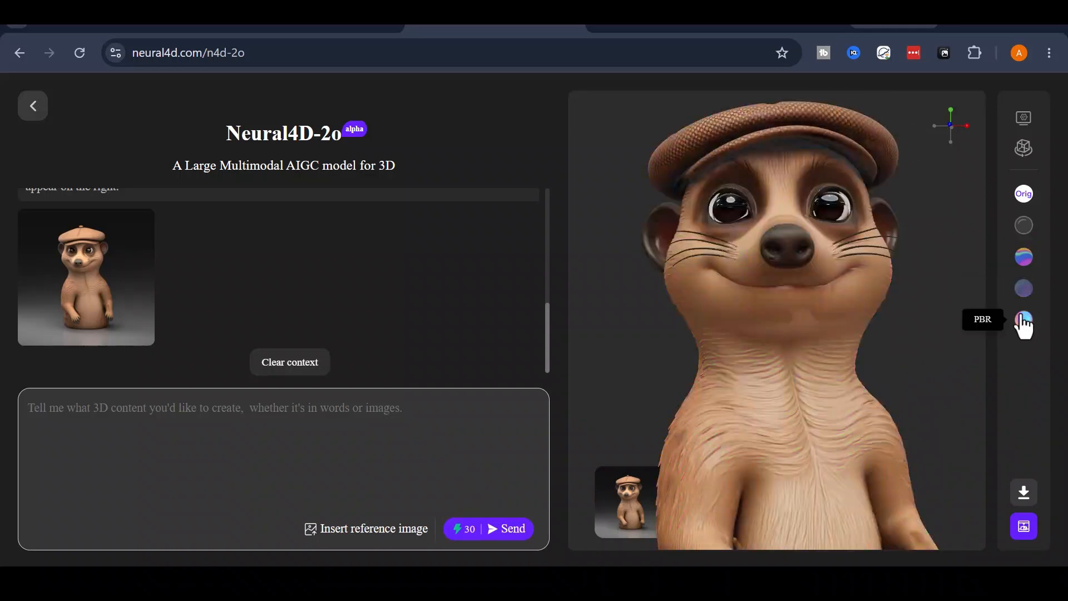
pyautogui.moveTo(846, 362)
pyautogui.mouseDown()
pyautogui.moveTo(901, 346)
pyautogui.moveTo(753, 375)
pyautogui.moveTo(796, 341)
pyautogui.moveTo(811, 443)
pyautogui.moveTo(846, 425)
pyautogui.mouseUp()
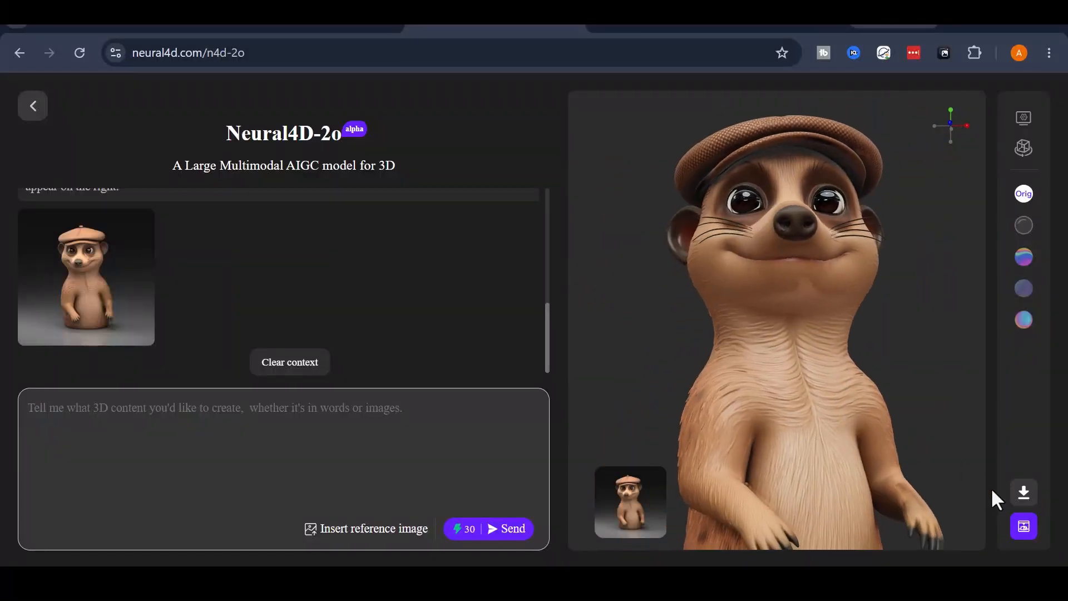
pyautogui.scroll(-3, 842, 340)
pyautogui.moveTo(809, 279); pyautogui.dragTo(813, 328)
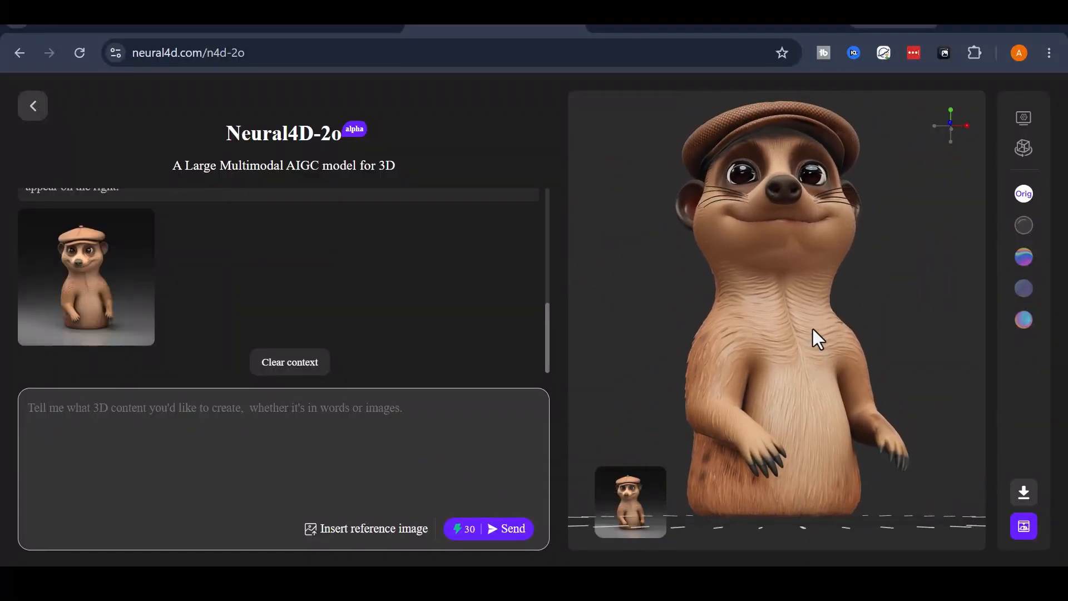
# Step: Check the preview's display settings, and download the meerkat as a Textured Model in glb format
pyautogui.click(1022, 121)
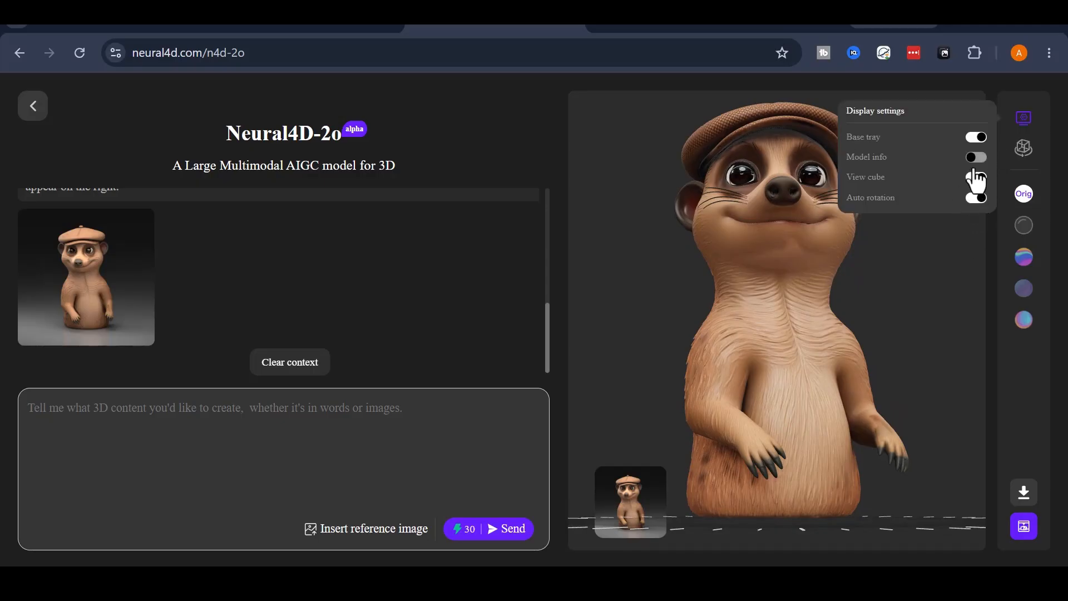
pyautogui.click(949, 290)
pyautogui.click(1027, 500)
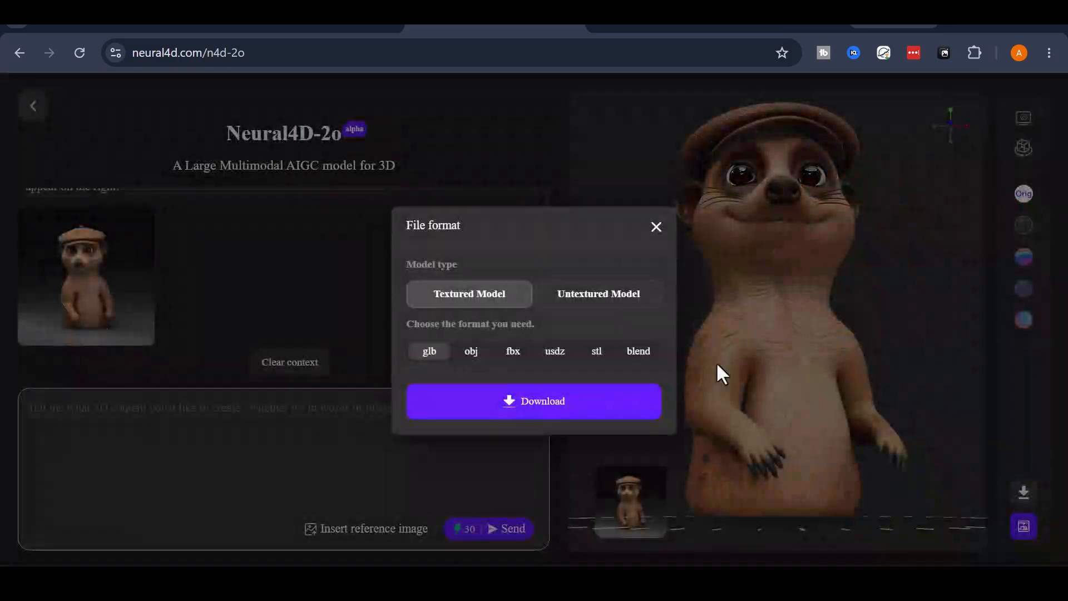
pyautogui.click(570, 408)
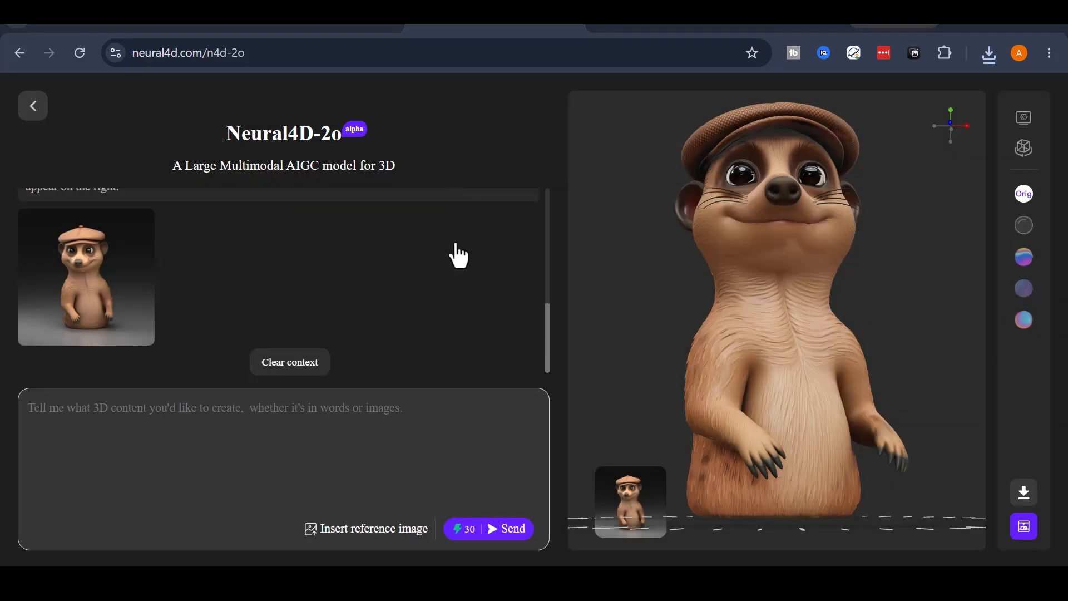
# Step: Return to the studio's Community page and browse the creations in the Discover gallery
pyautogui.click(33, 107)
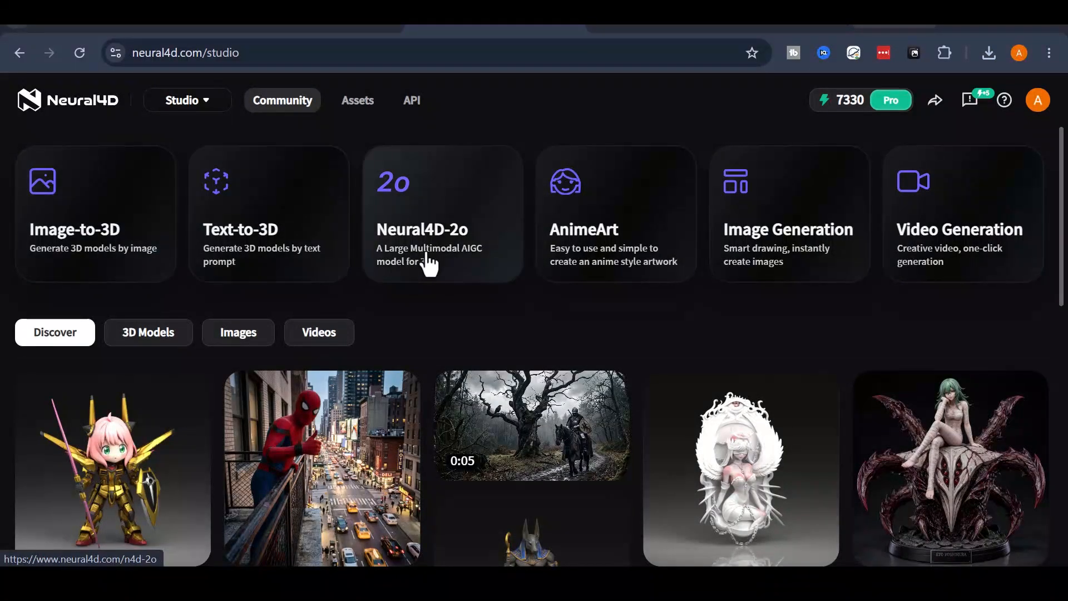
pyautogui.scroll(-10, 834, 308)
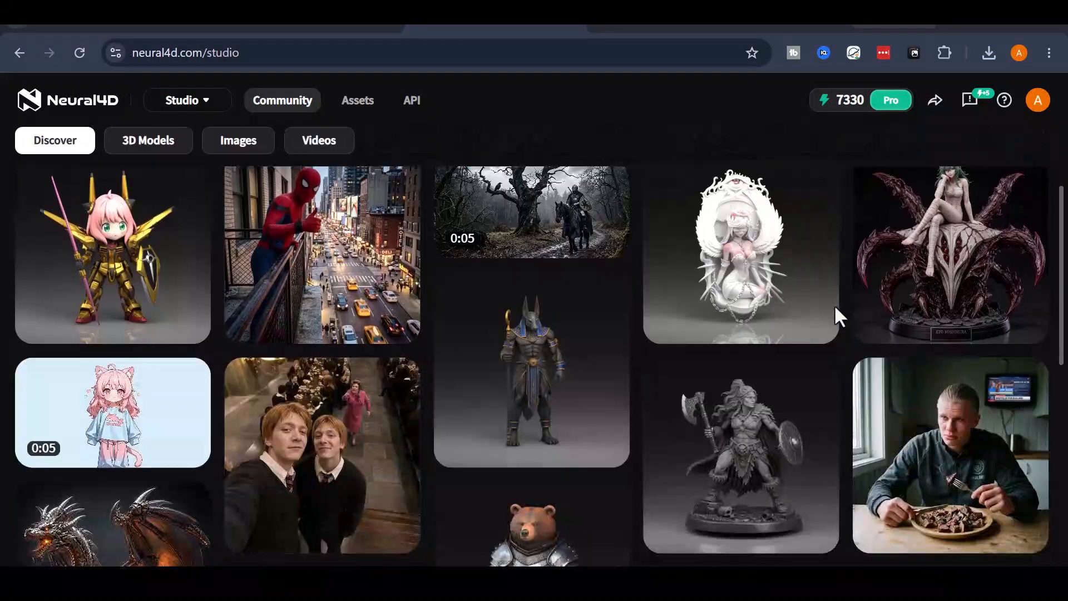
pyautogui.scroll(-4, 945, 339)
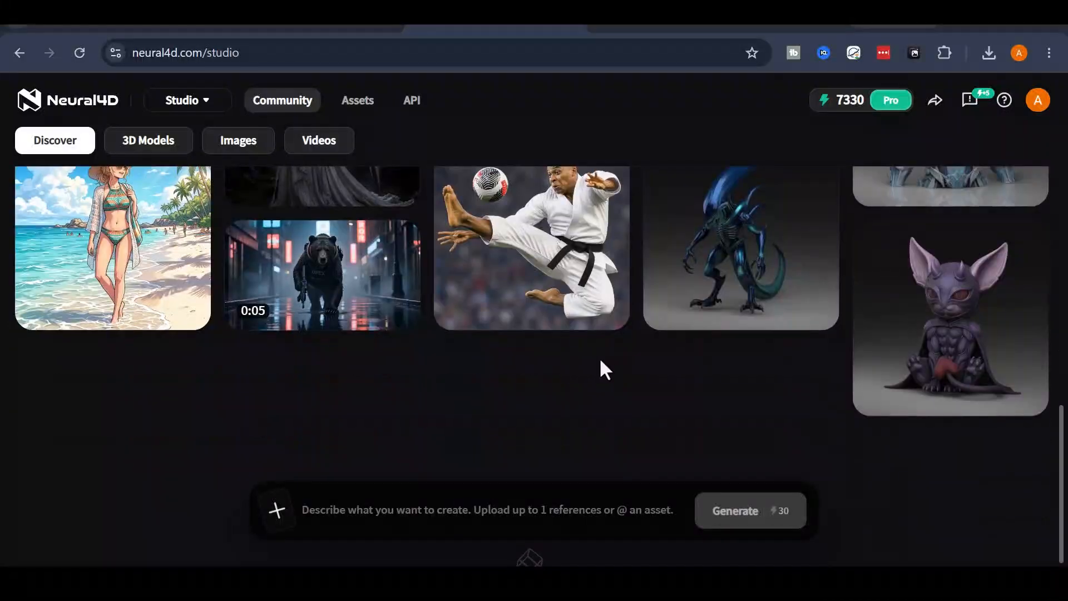
pyautogui.scroll(7, 581, 364)
pyautogui.scroll(8, 579, 358)
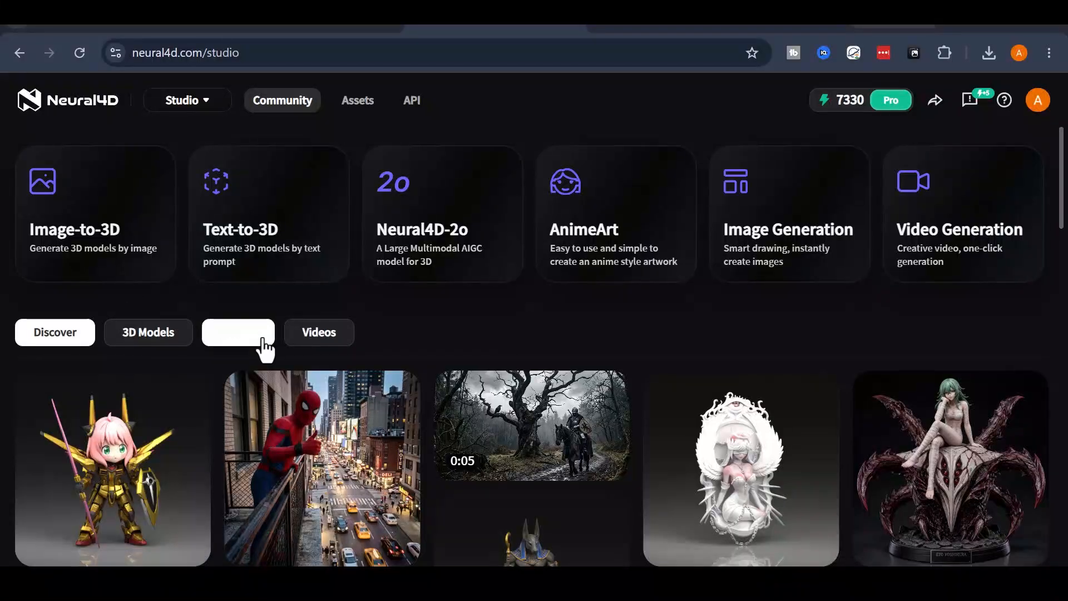
pyautogui.scroll(-3, 645, 328)
pyautogui.scroll(3, 644, 320)
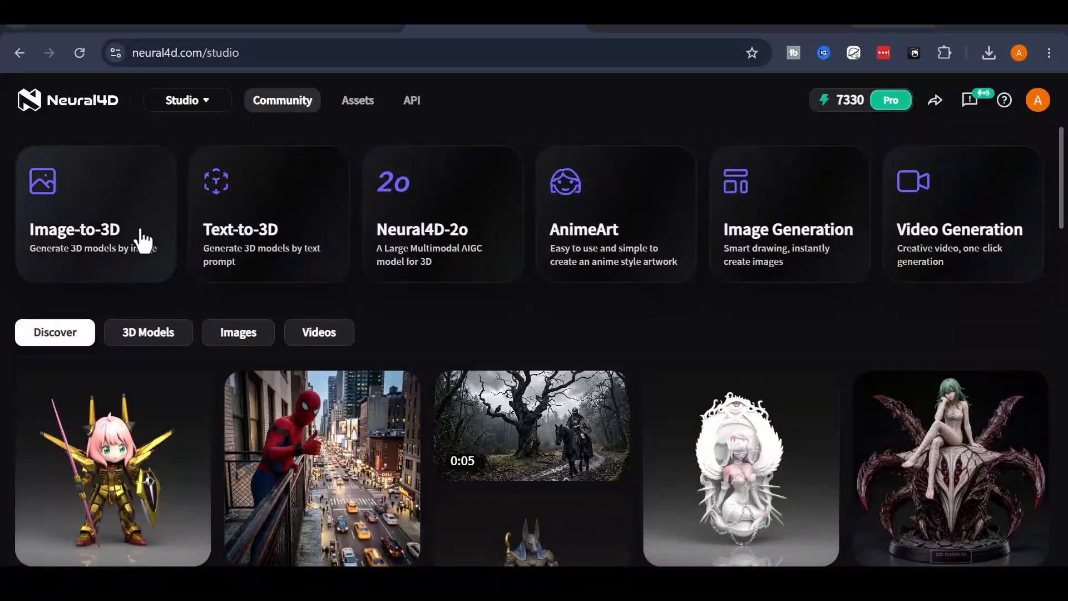